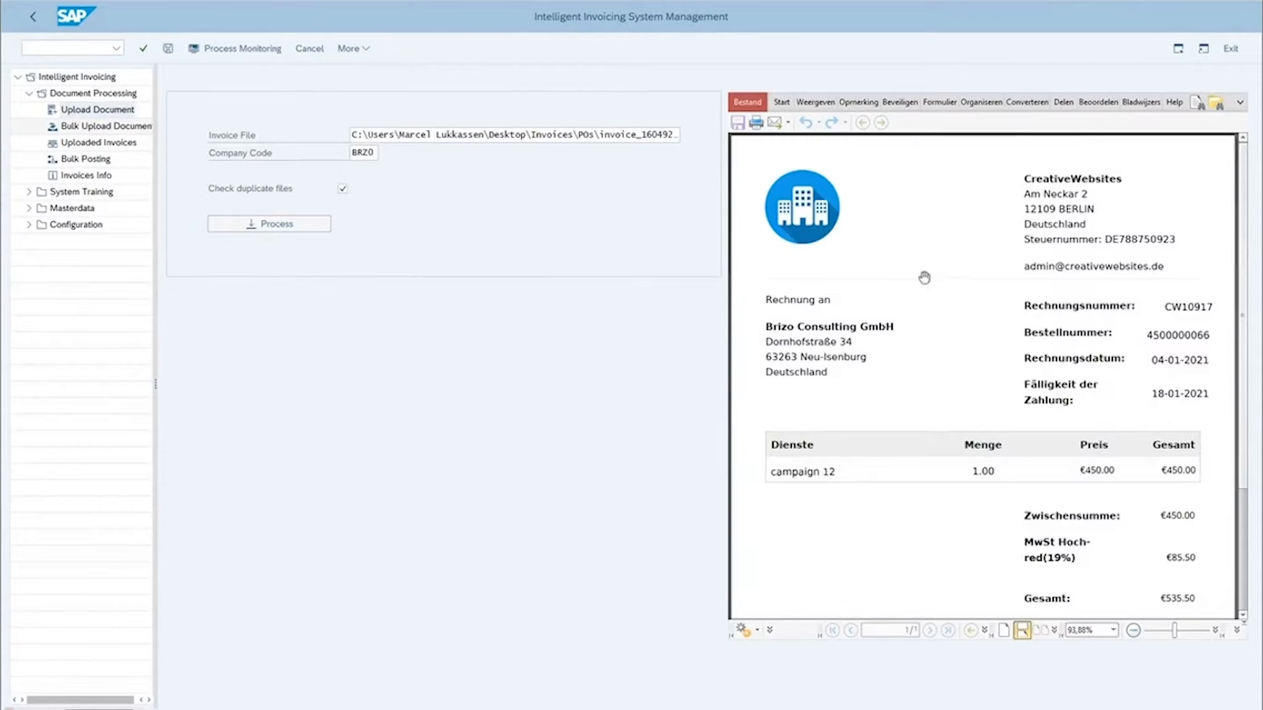
Step: Review the invoice PDF preview and process the file for company code BRZ0 with duplicate file checking enabled
scroll(1037, 198, "down", 3)
scroll(986, 237, "down", 2)
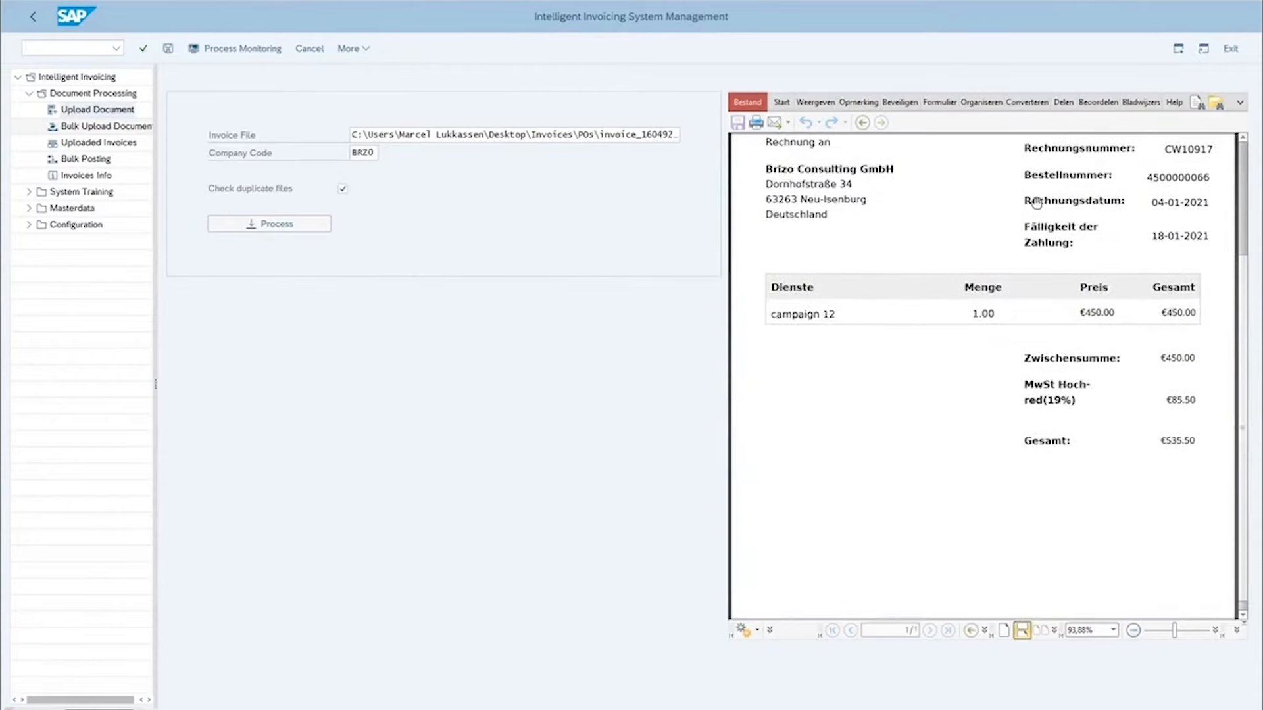
scroll(961, 290, "up", 6)
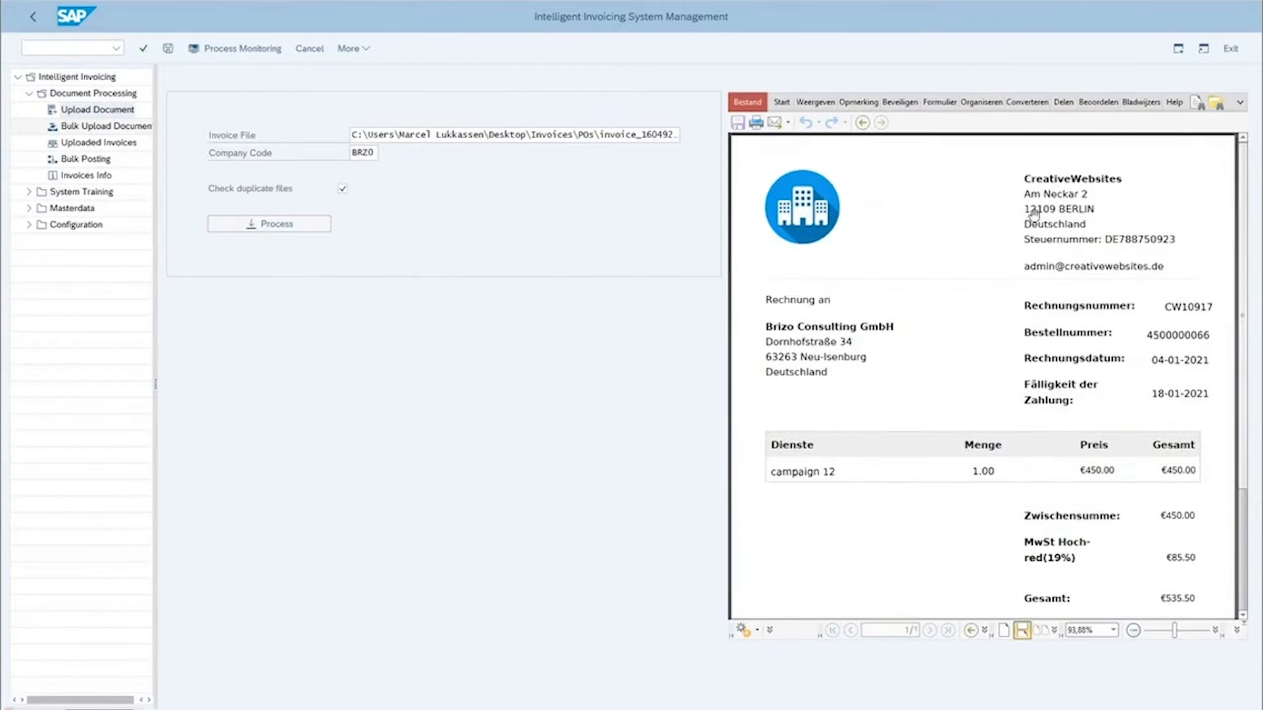
left_click(343, 189)
left_click(263, 226)
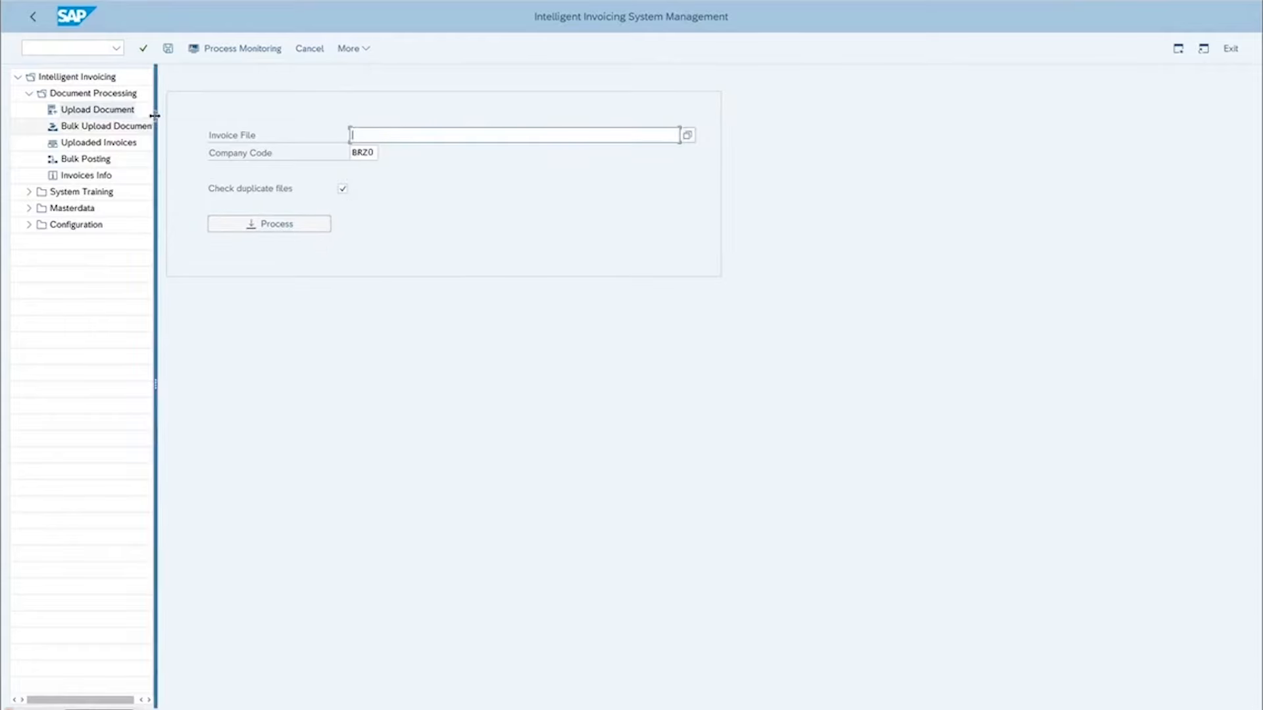
left_click(75, 144)
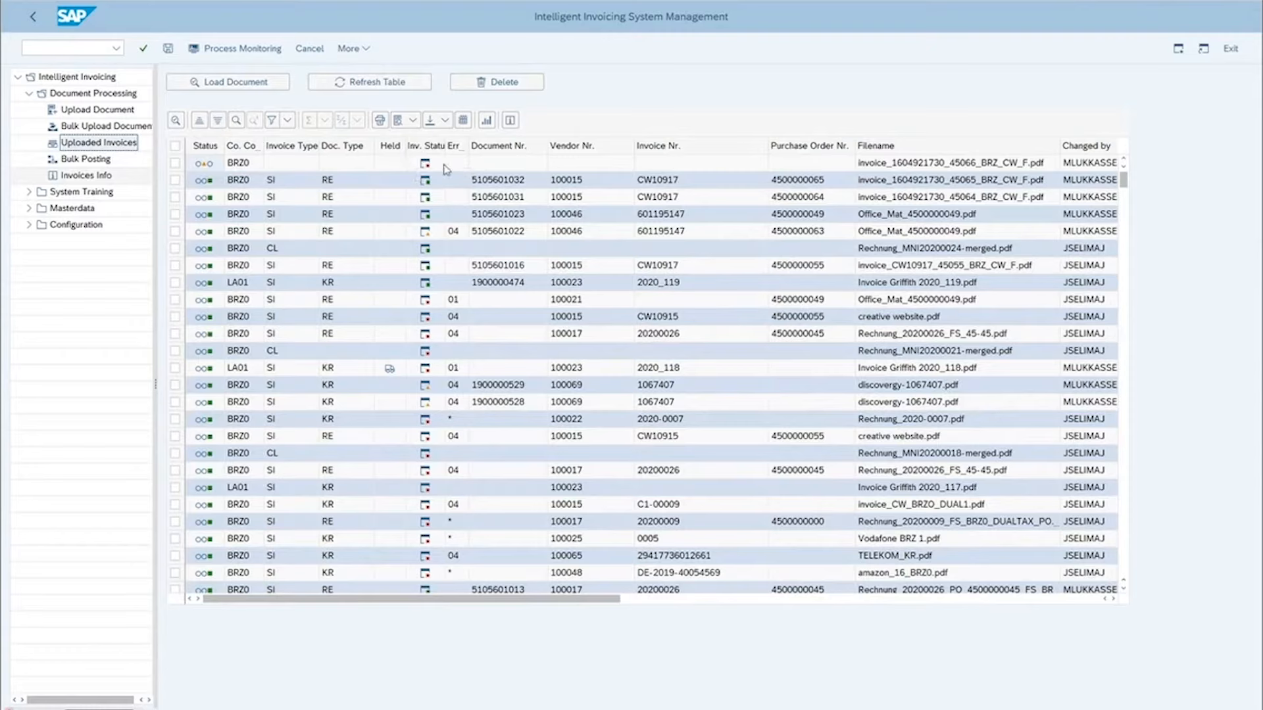
left_click(238, 164)
double_click(238, 164)
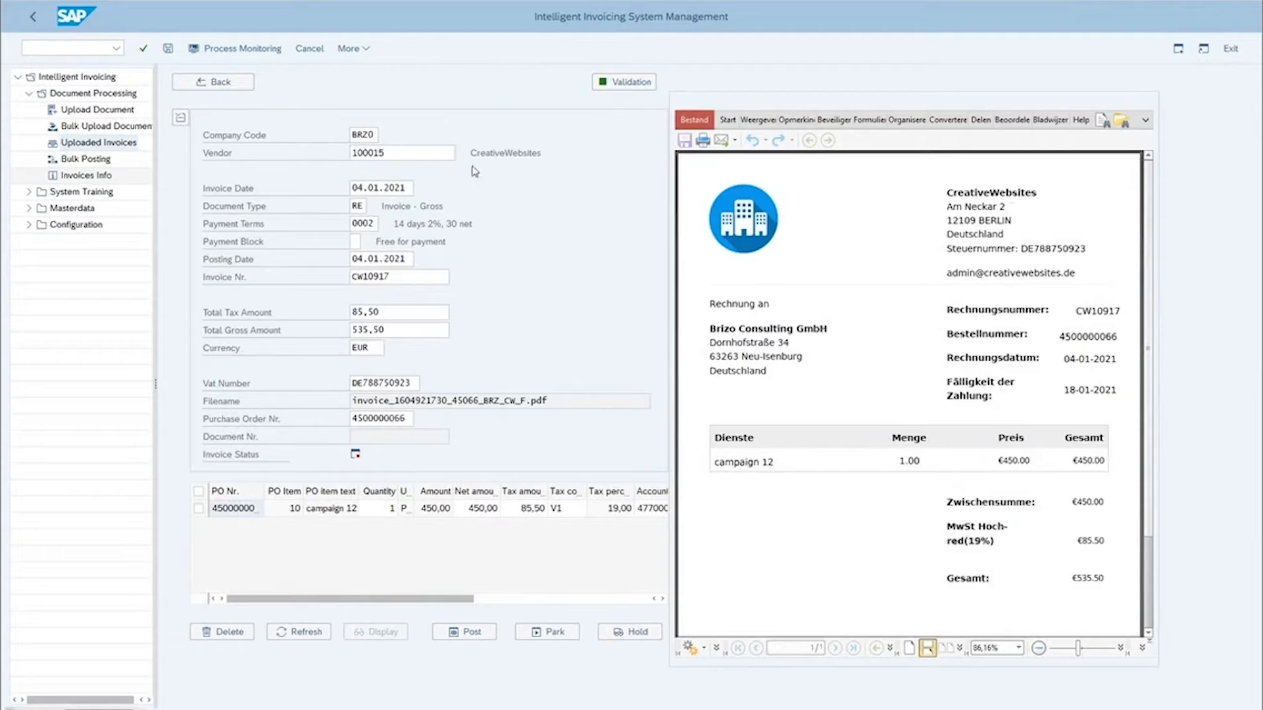
Step: Check the extracted vendor name, invoice date, invoice number, gross amount and purchase order number against the invoice PDF
left_click_drag(536, 154, 470, 154)
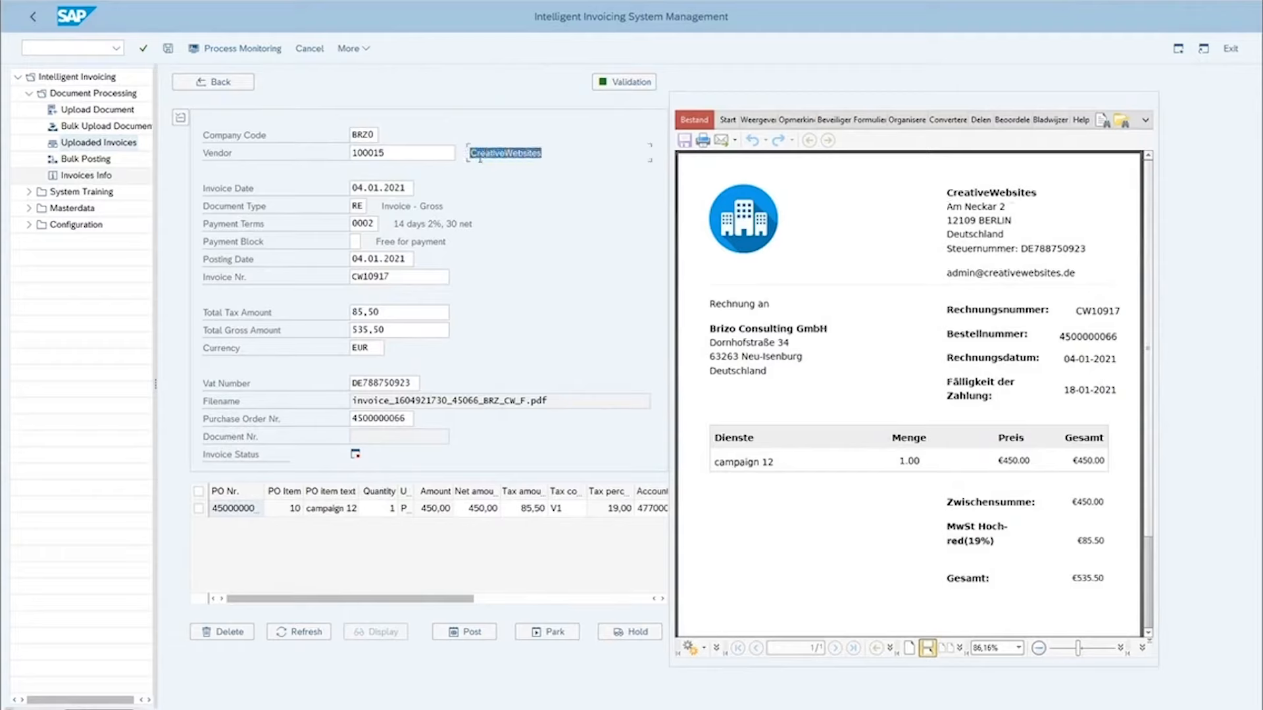
left_click_drag(406, 189, 350, 189)
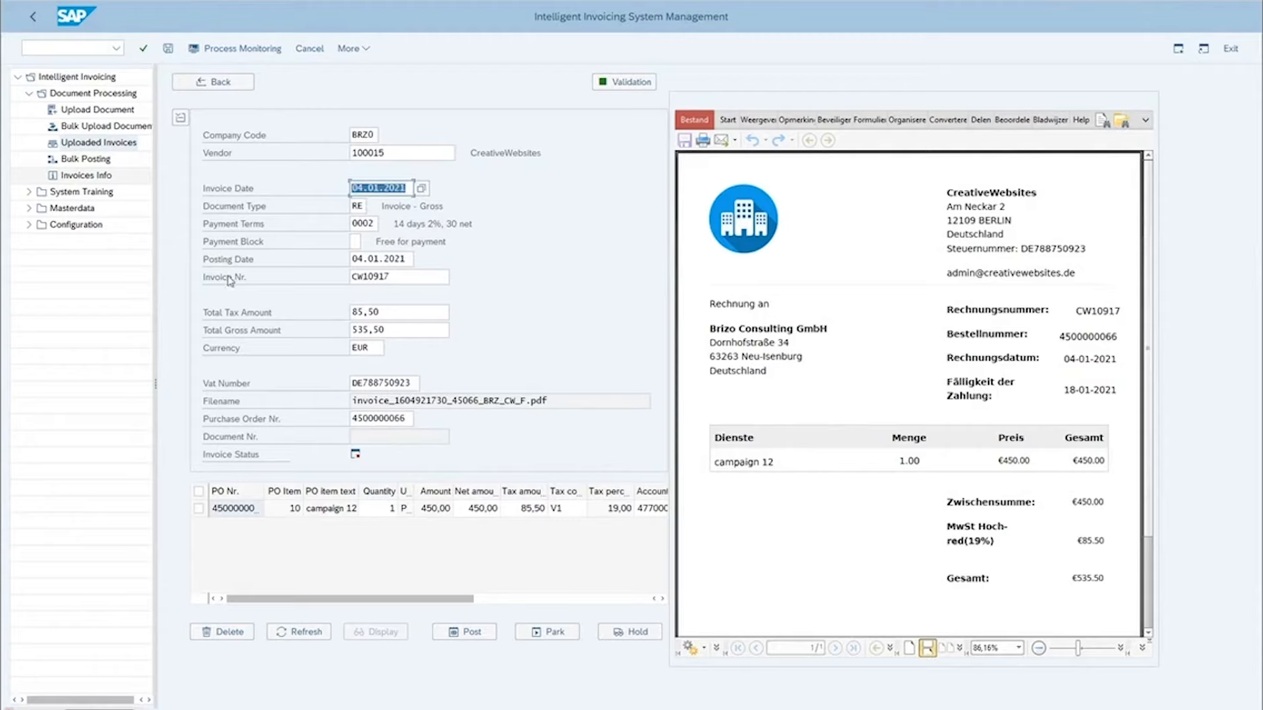
left_click_drag(399, 277, 353, 277)
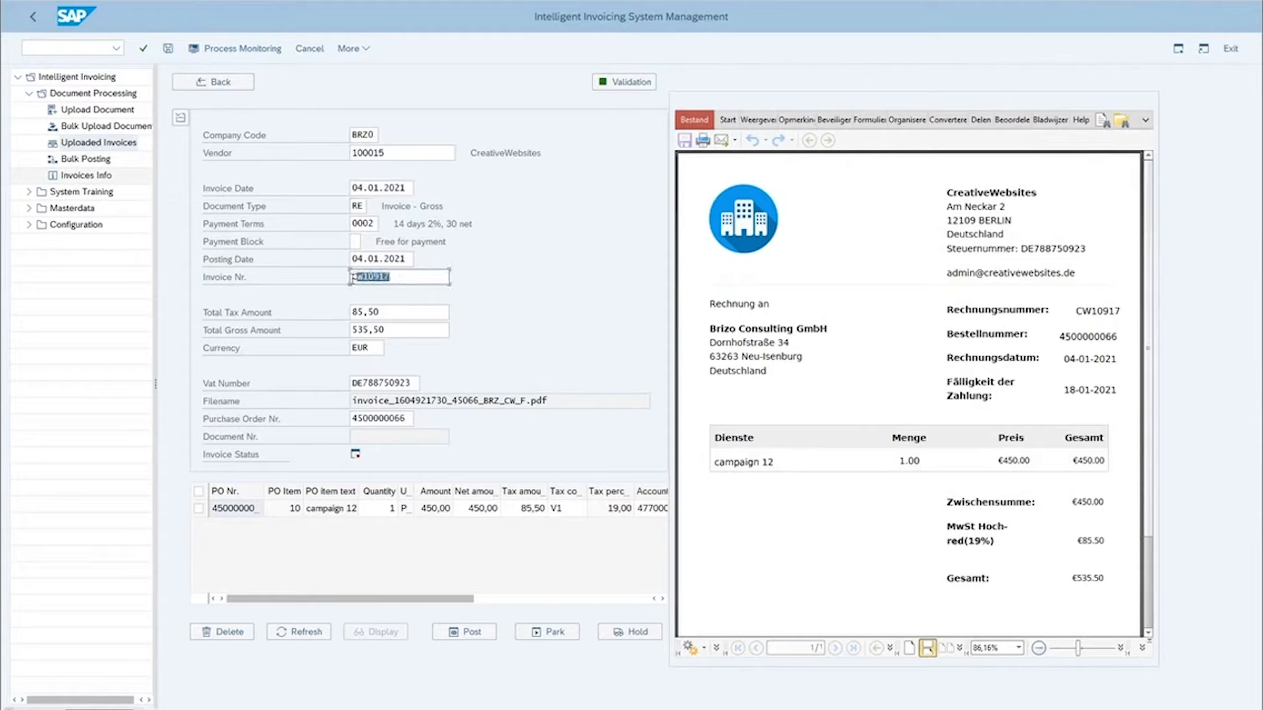
left_click_drag(392, 331, 346, 325)
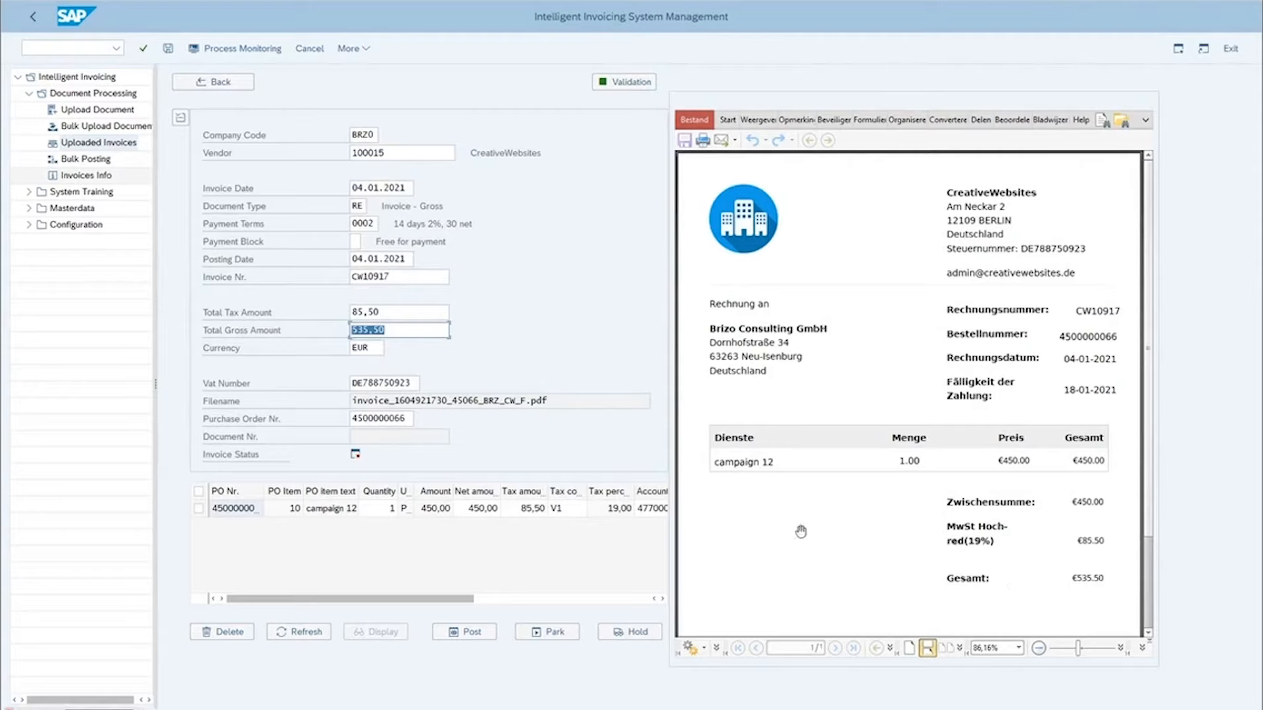
left_click(405, 420)
left_click_drag(406, 420, 351, 423)
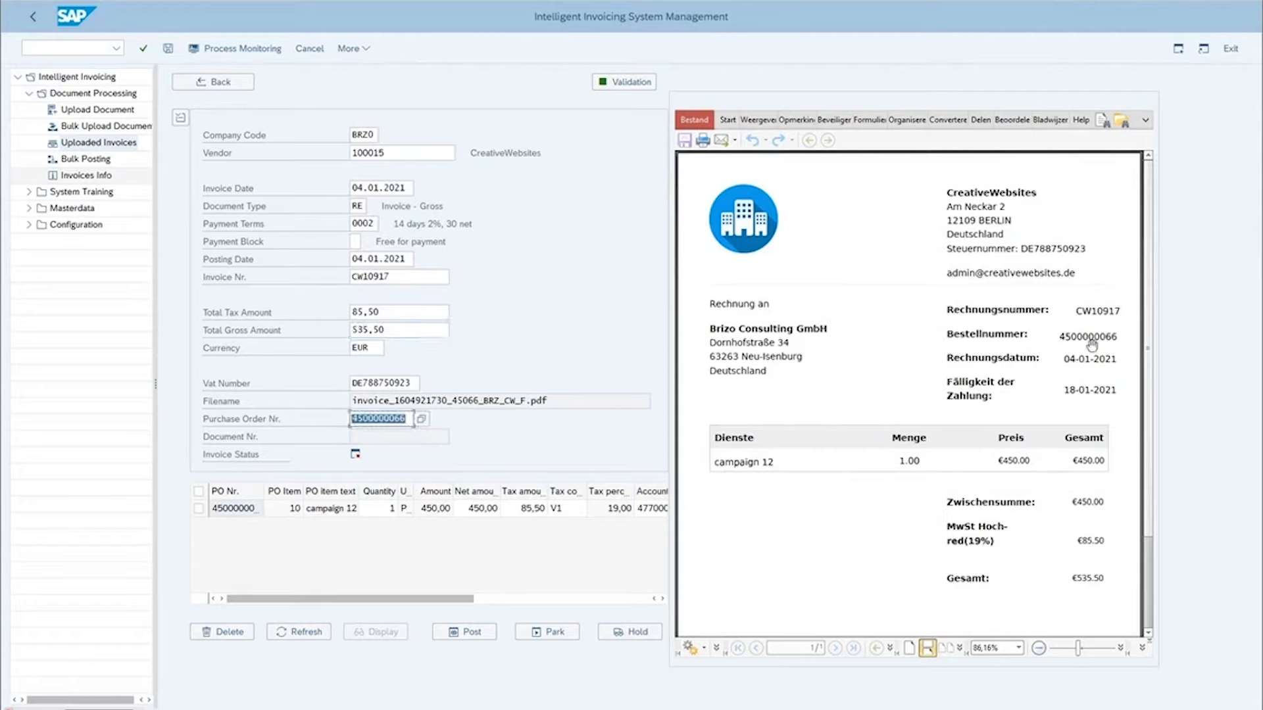
Step: Examine the campaign 12 line item's tax and account data, and view the linked purchase order before returning to the invoice
left_click(238, 509)
scroll(588, 517, "right", 5)
scroll(588, 518, "right", 1)
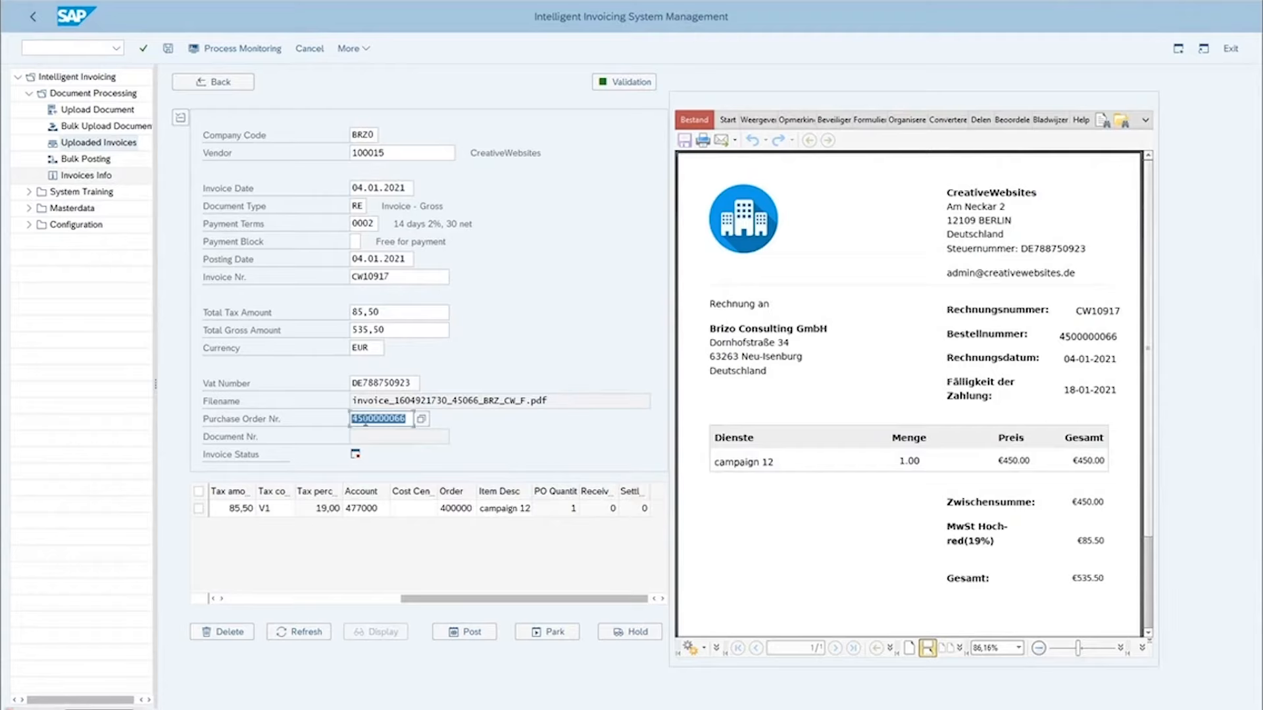
left_click(365, 424)
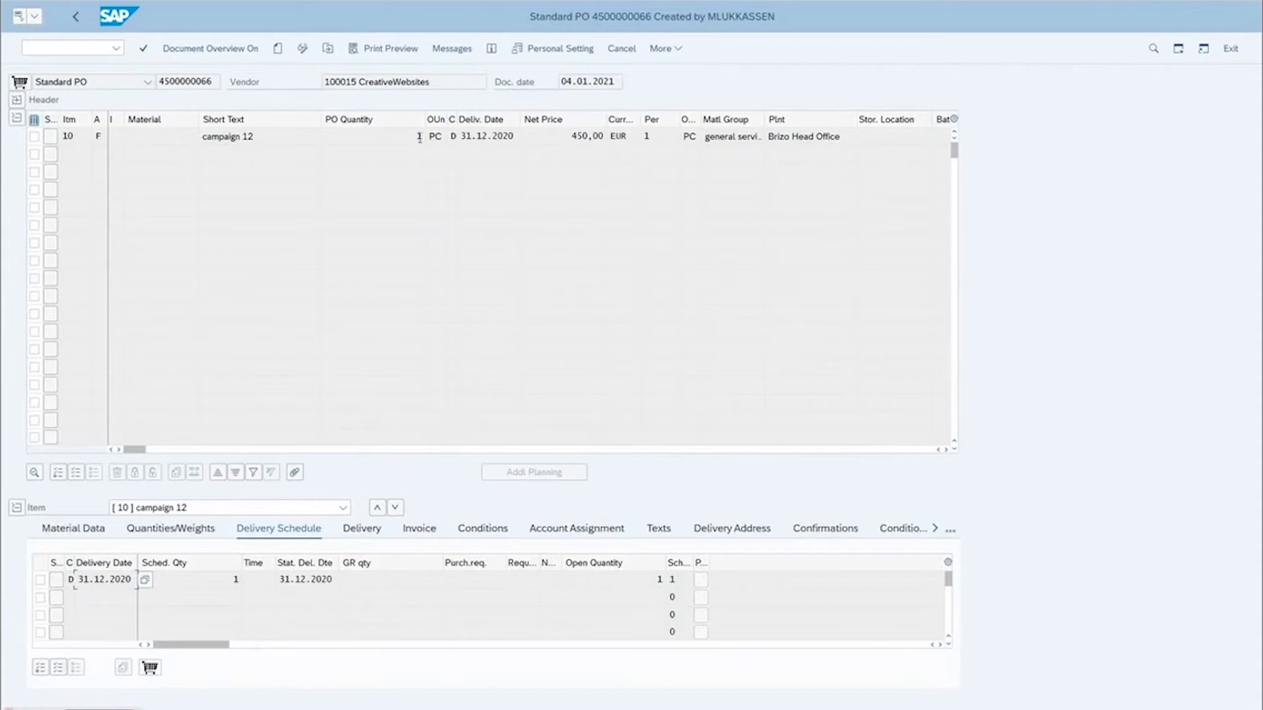
left_click(77, 17)
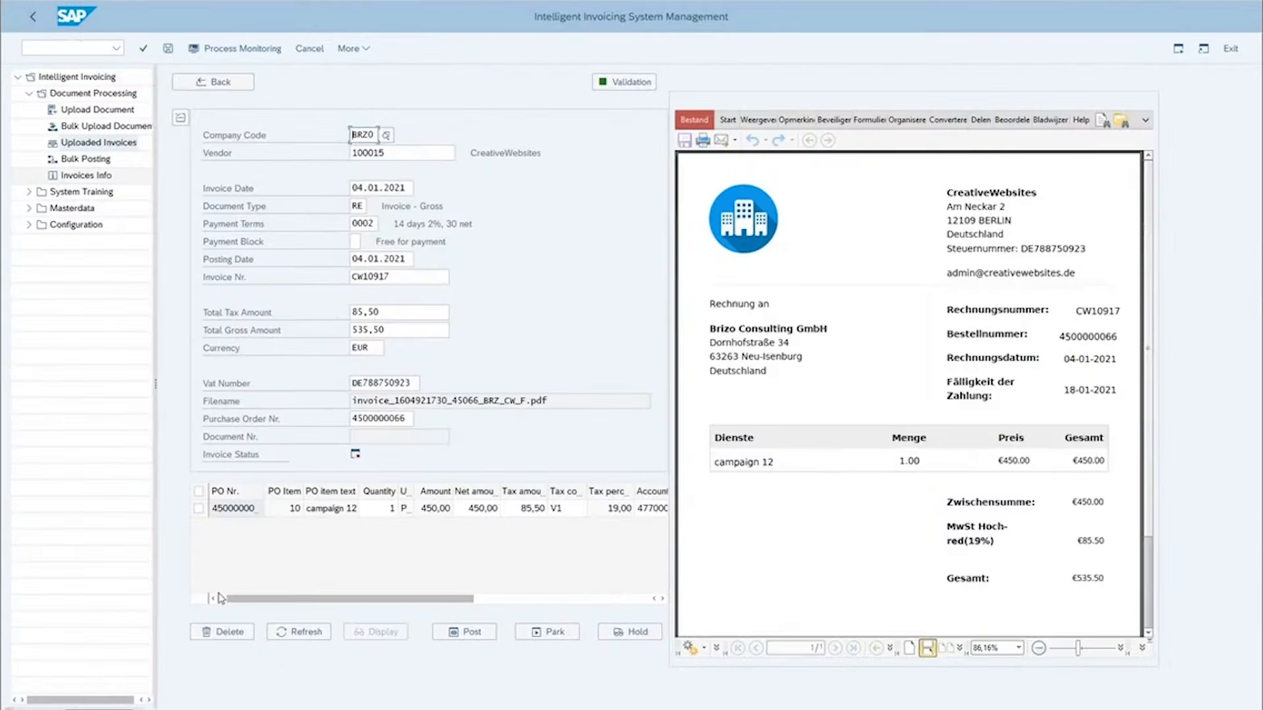
Step: Select all invoice line items and validate the invoice, acknowledging the resulting message
left_click(198, 491)
left_click(613, 84)
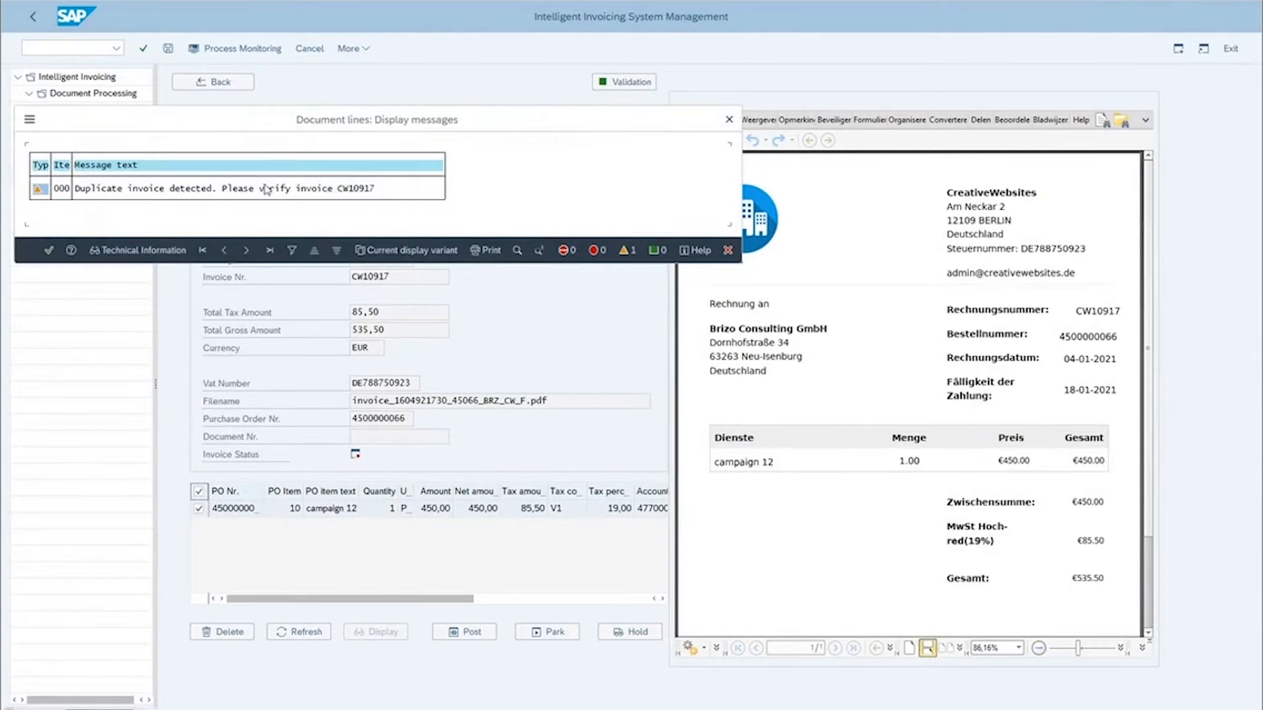
left_click(48, 251)
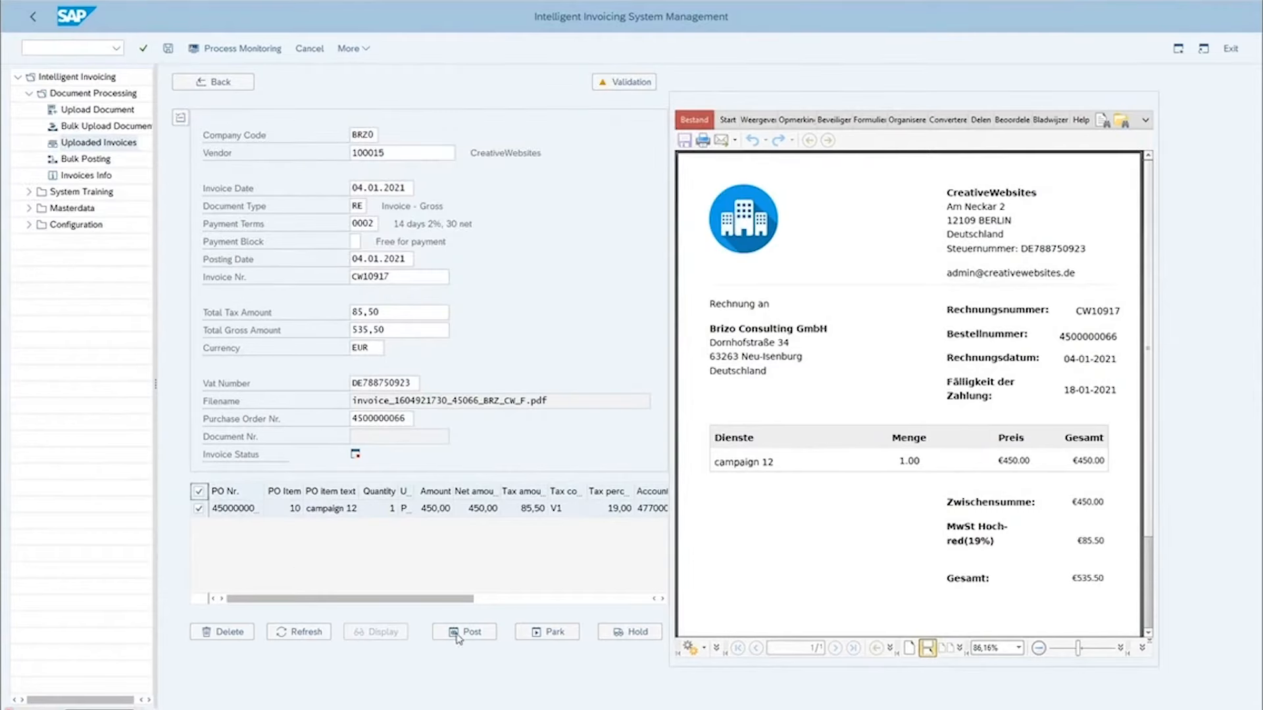
Step: Park the CreativeWebsites invoice and confirm the parking request
left_click(546, 632)
left_click(554, 633)
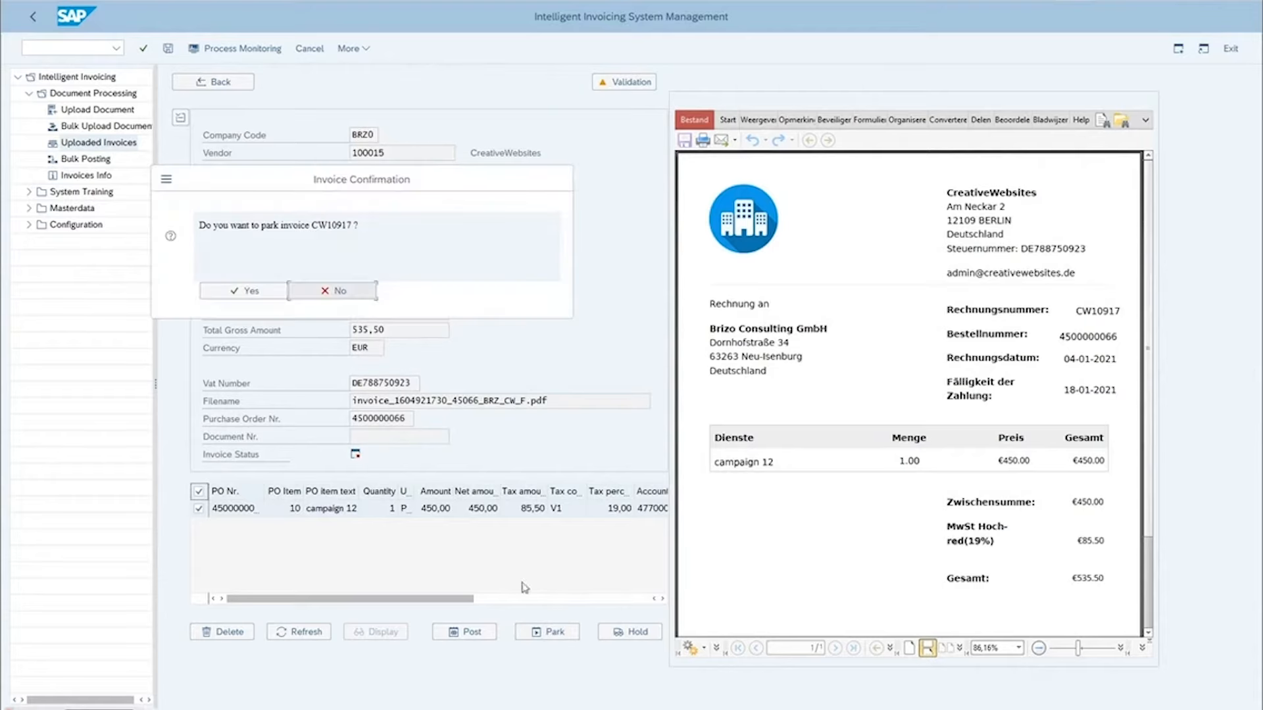
left_click(248, 298)
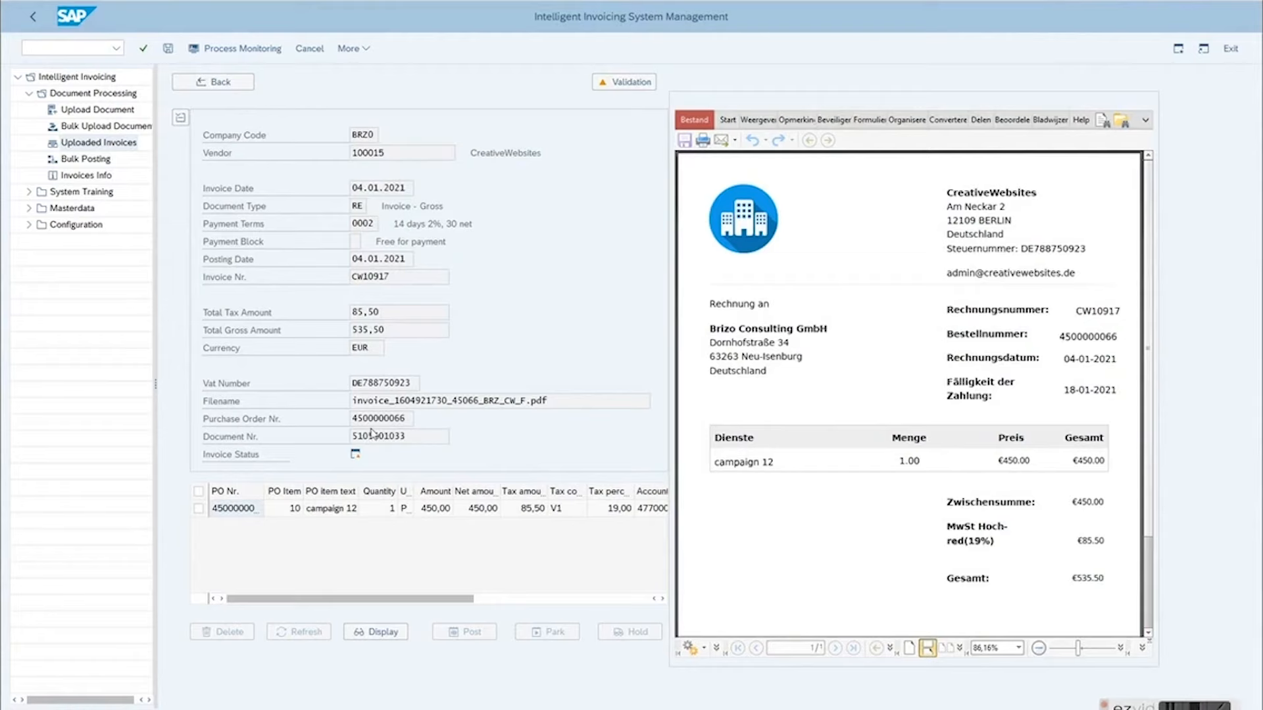
Step: Check the new document number and display the parked invoice document before returning to the invoice details
left_click_drag(422, 442, 349, 437)
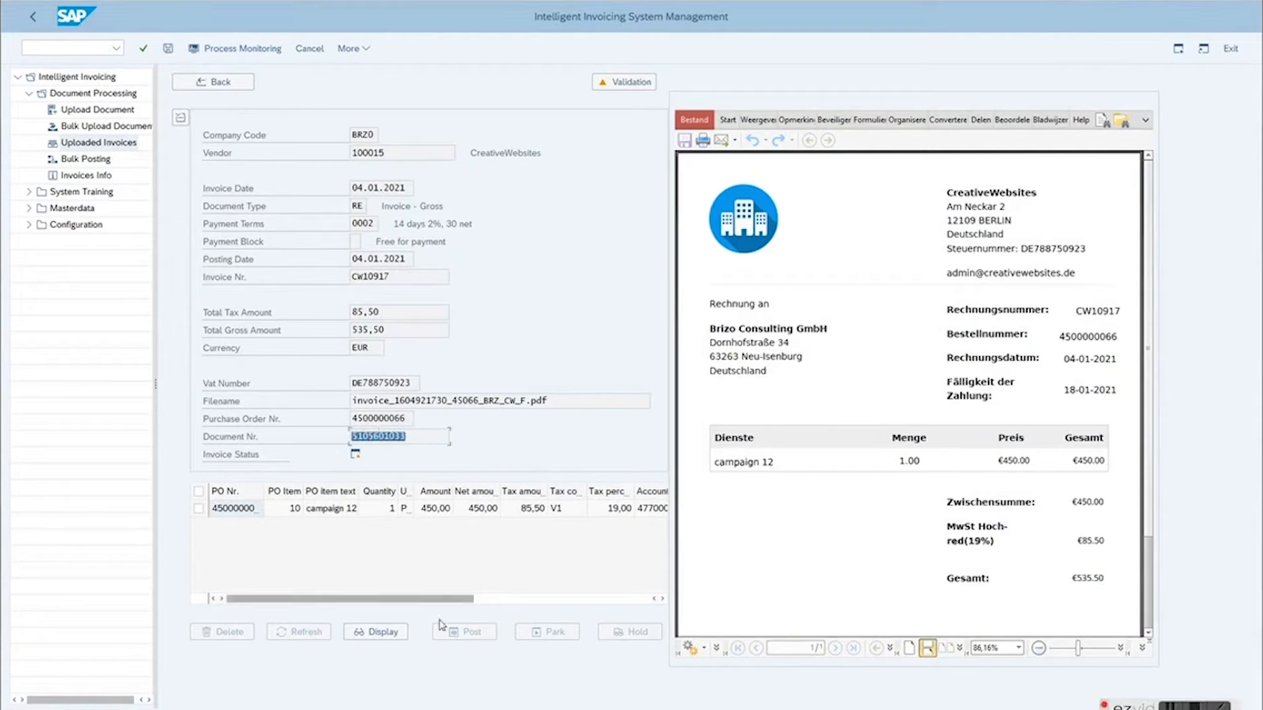
left_click(380, 633)
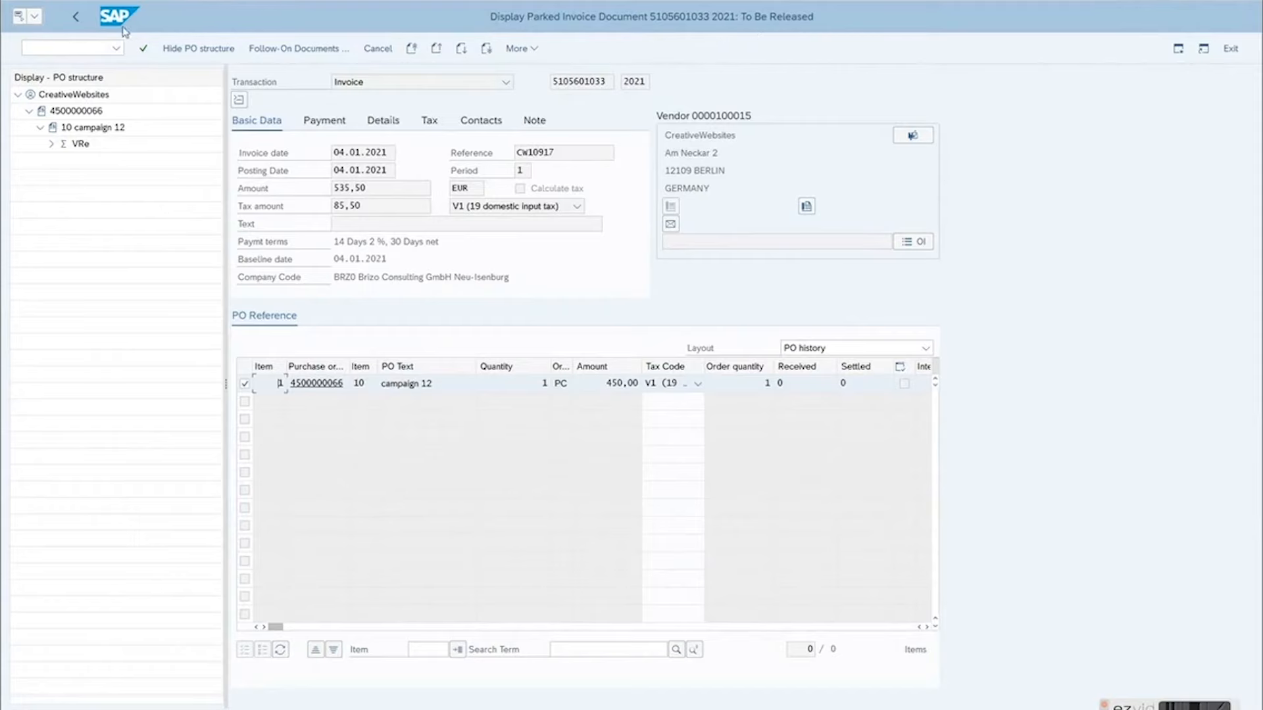
left_click(78, 17)
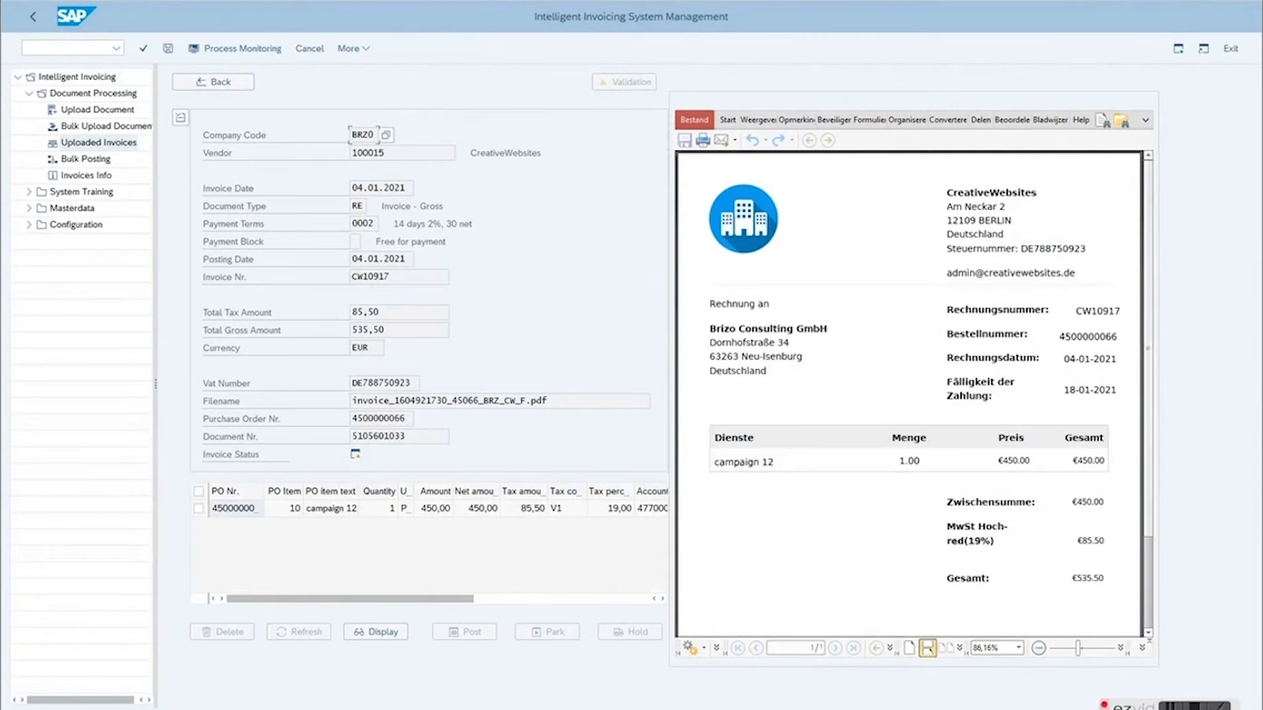
Step: Switch to the Business Workplace, refresh the workflow inbox and read the newest work item for completing the parked invoice
mouse_move(218, 708)
left_click(355, 686)
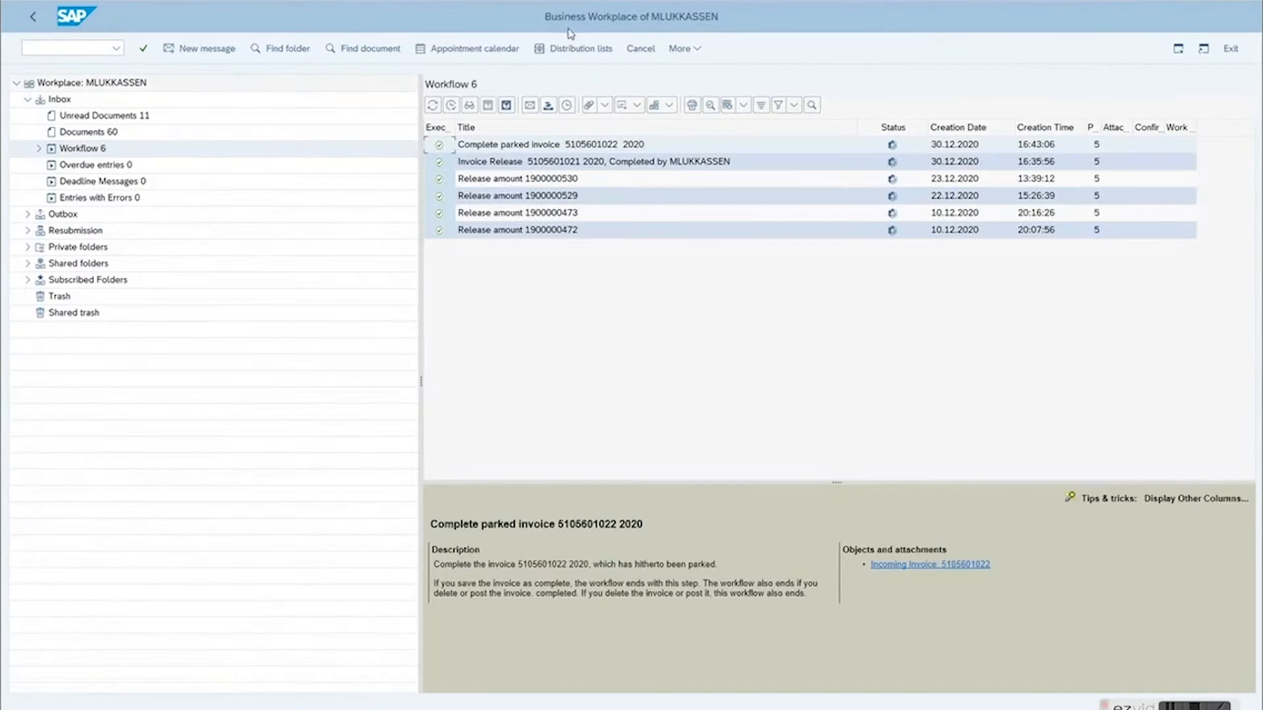
left_click(432, 106)
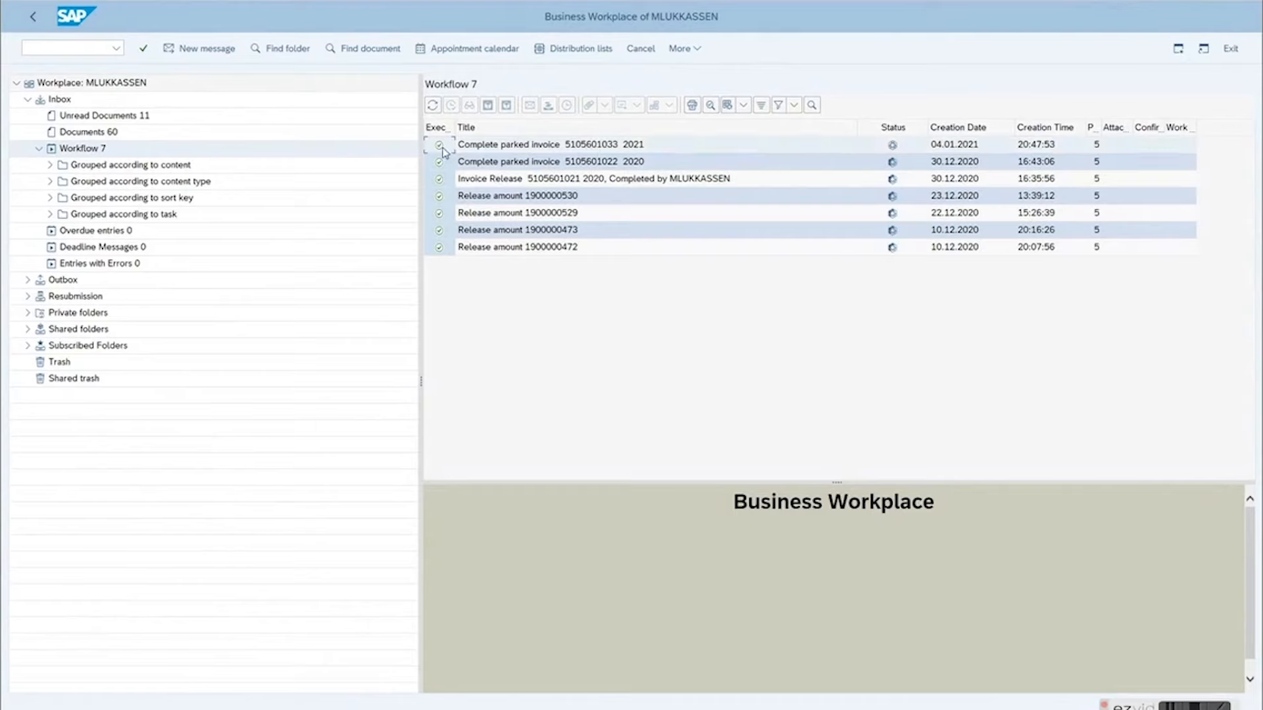
left_click(477, 146)
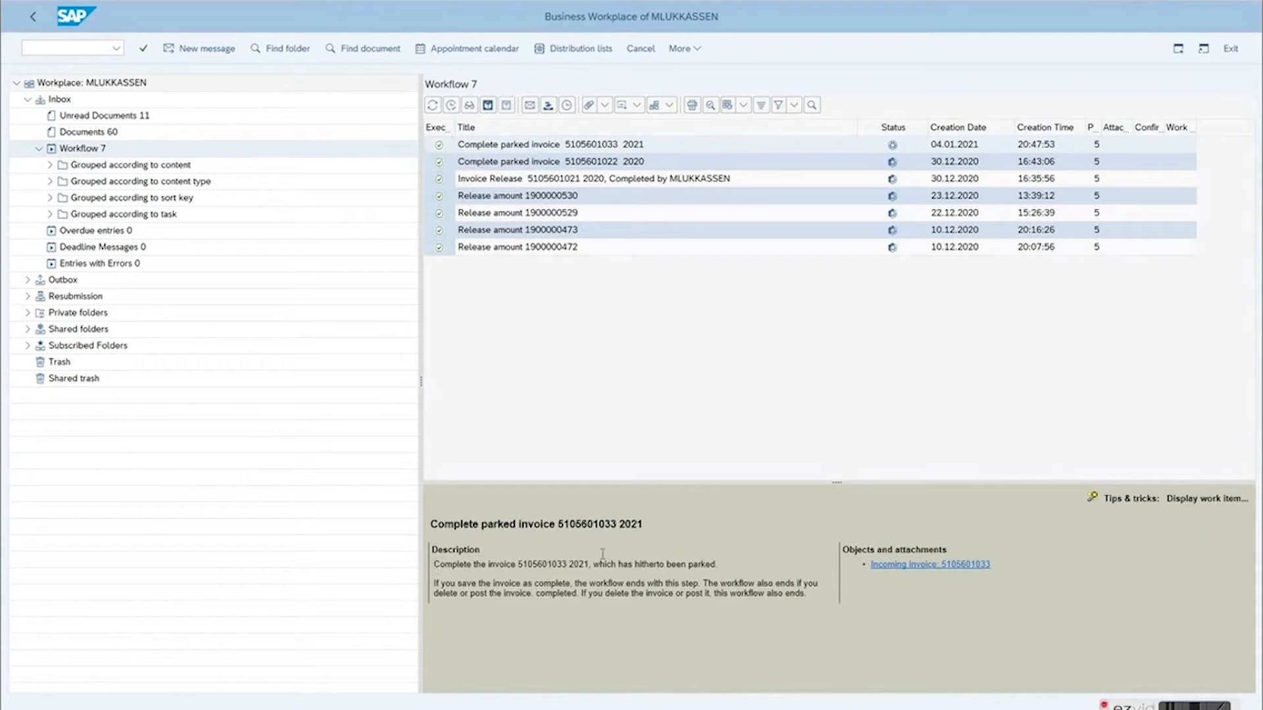
left_click_drag(436, 565, 716, 567)
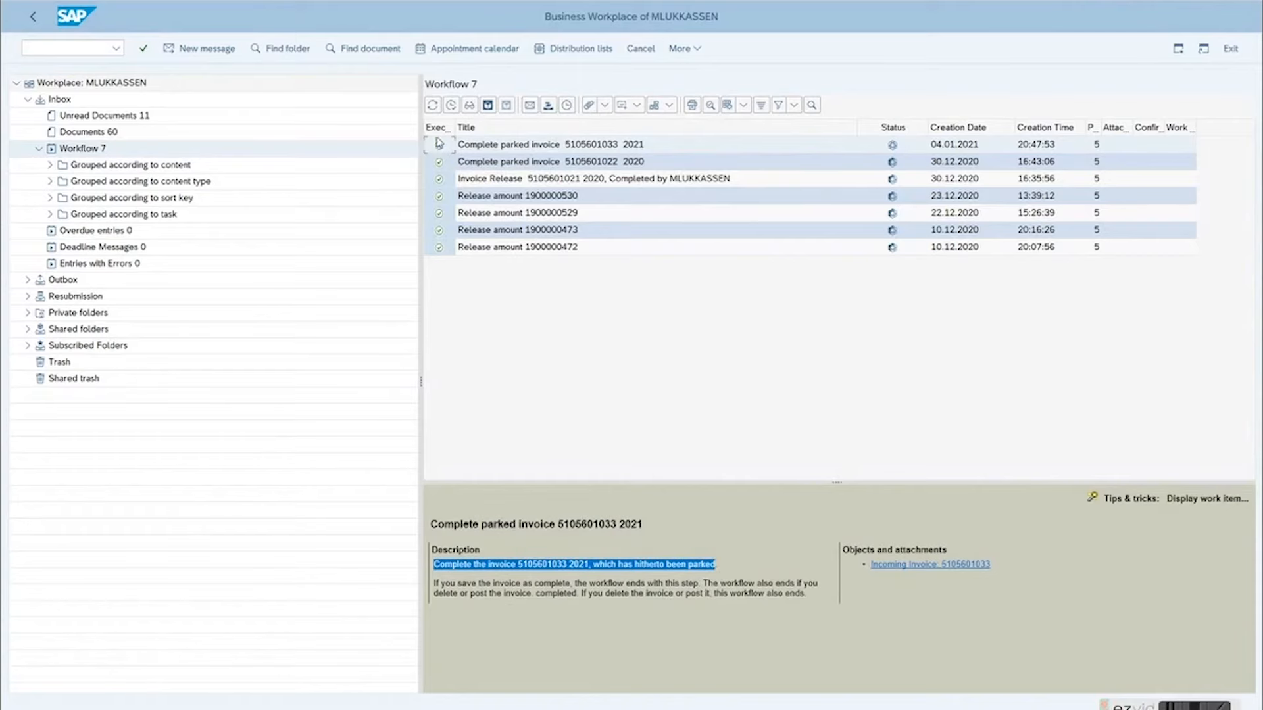
Step: Execute the parked invoice work item and add the note "Looks good to me!" to the document
left_click(449, 107)
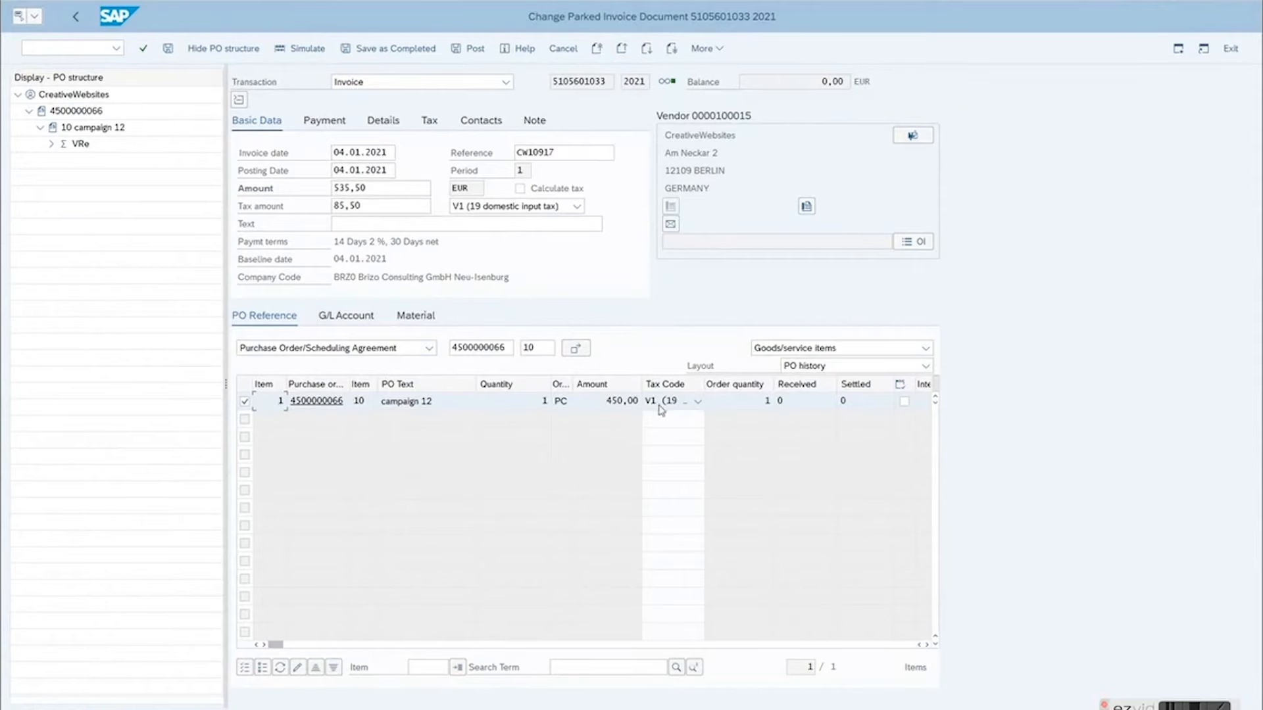
left_click(540, 125)
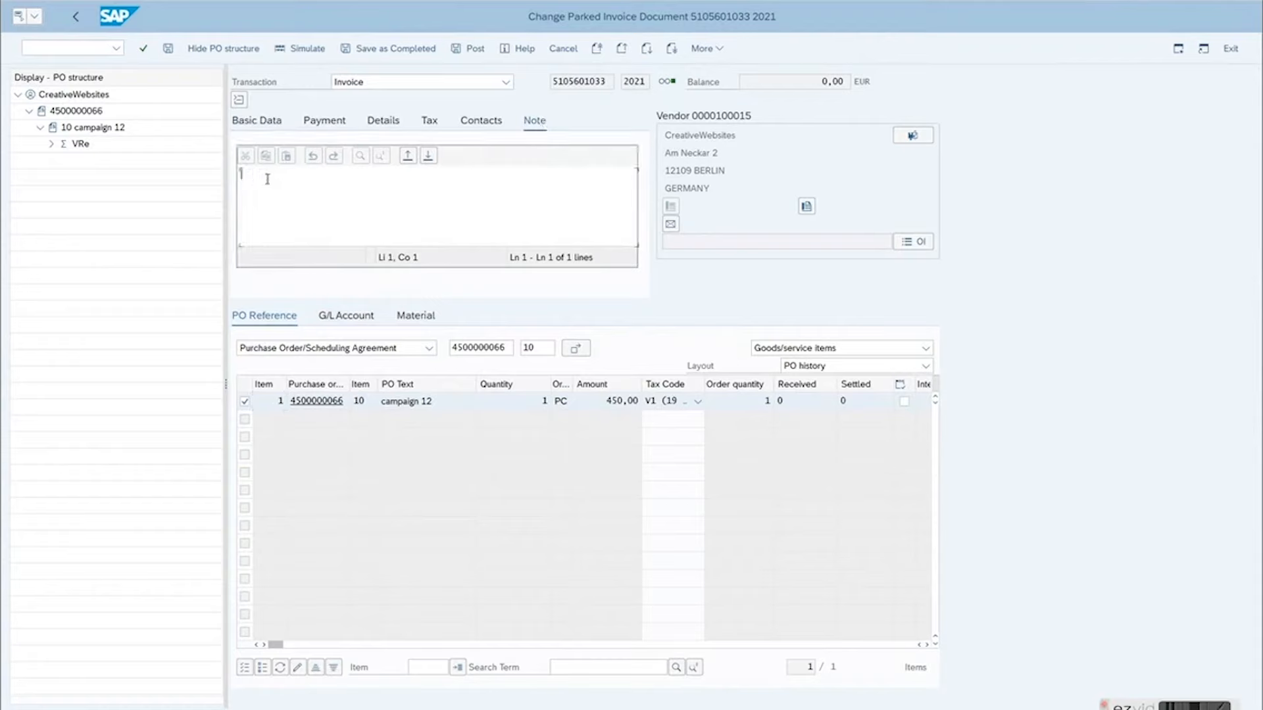
type("Looks good to me!")
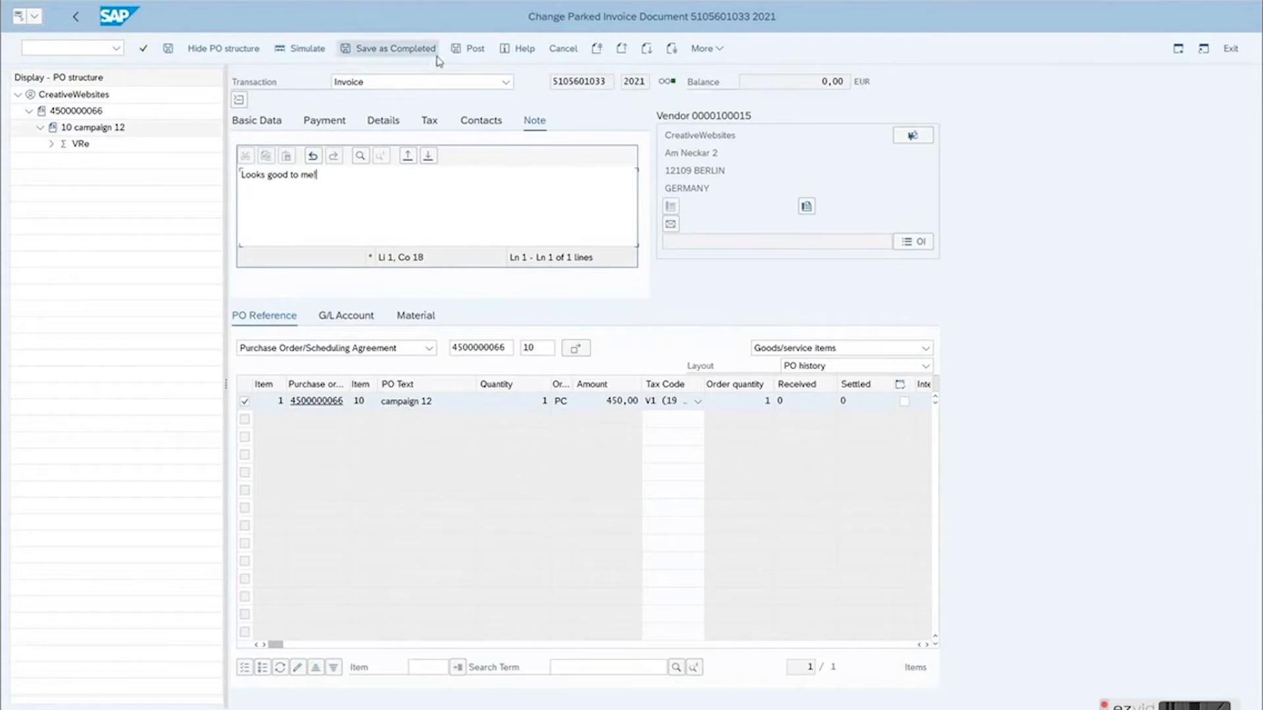
Step: Save the parked invoice as completed and refresh the workflow inbox
left_click(372, 52)
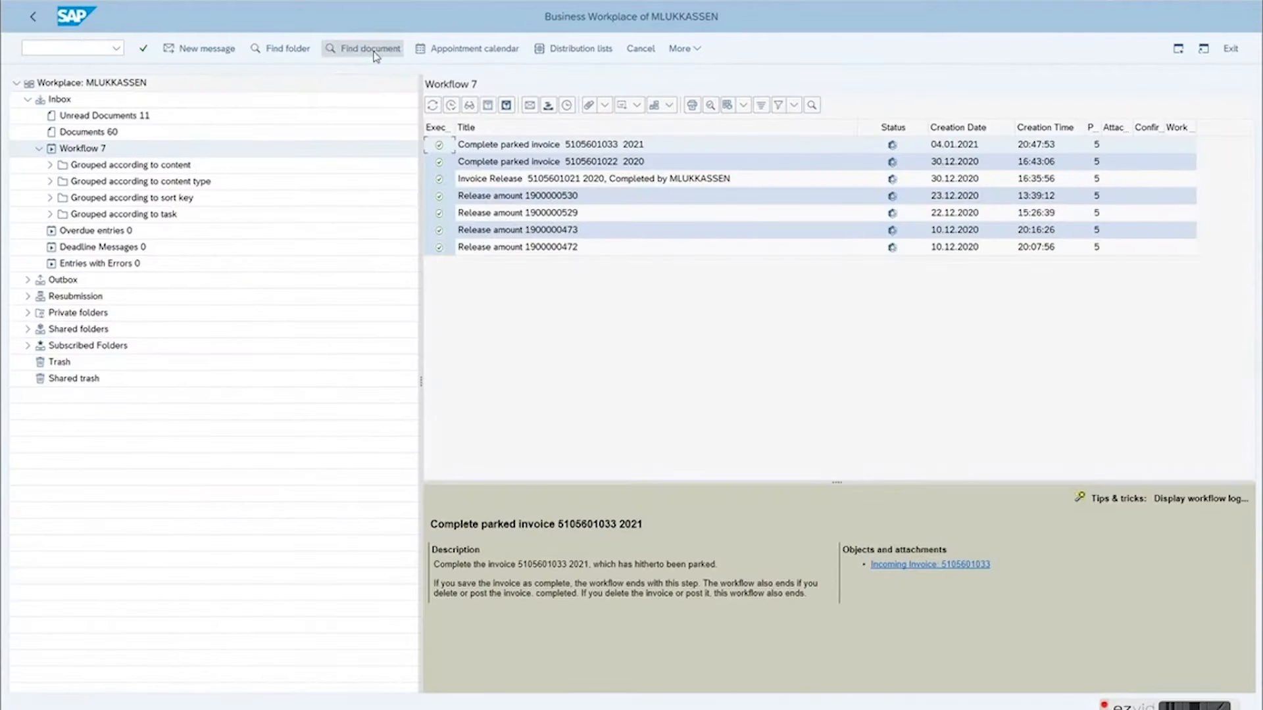
left_click(432, 106)
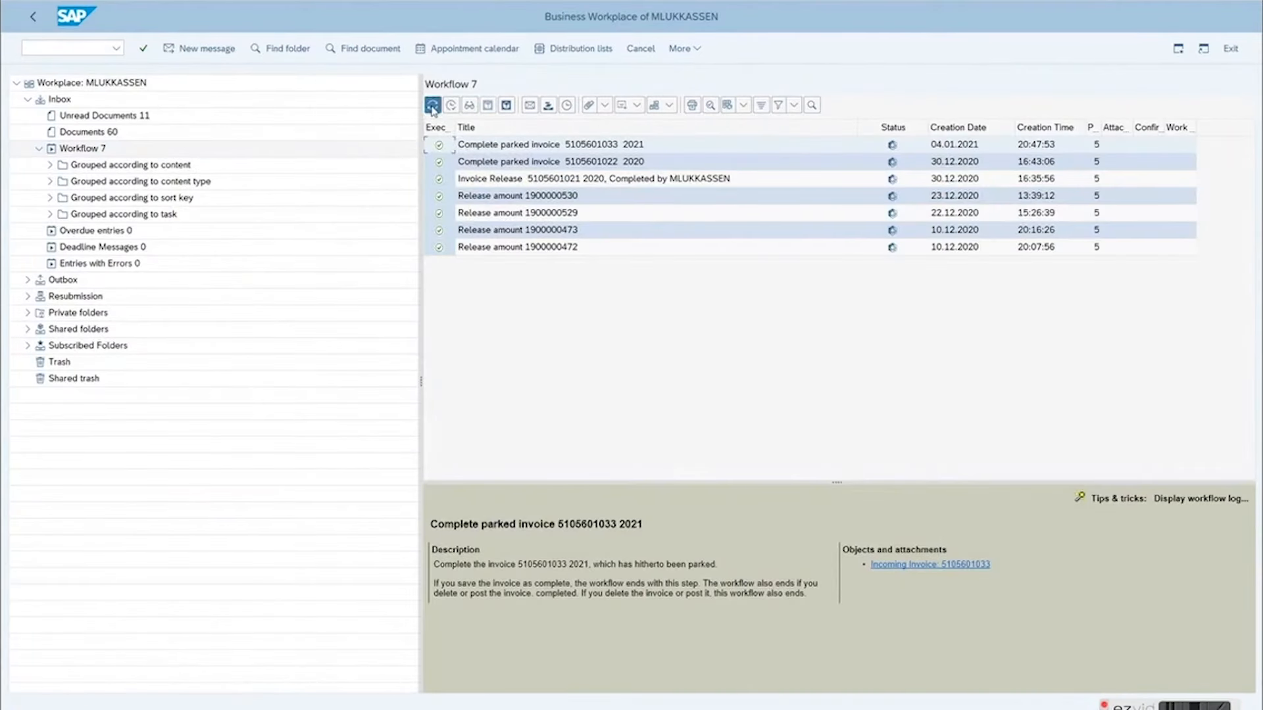
left_click(432, 106)
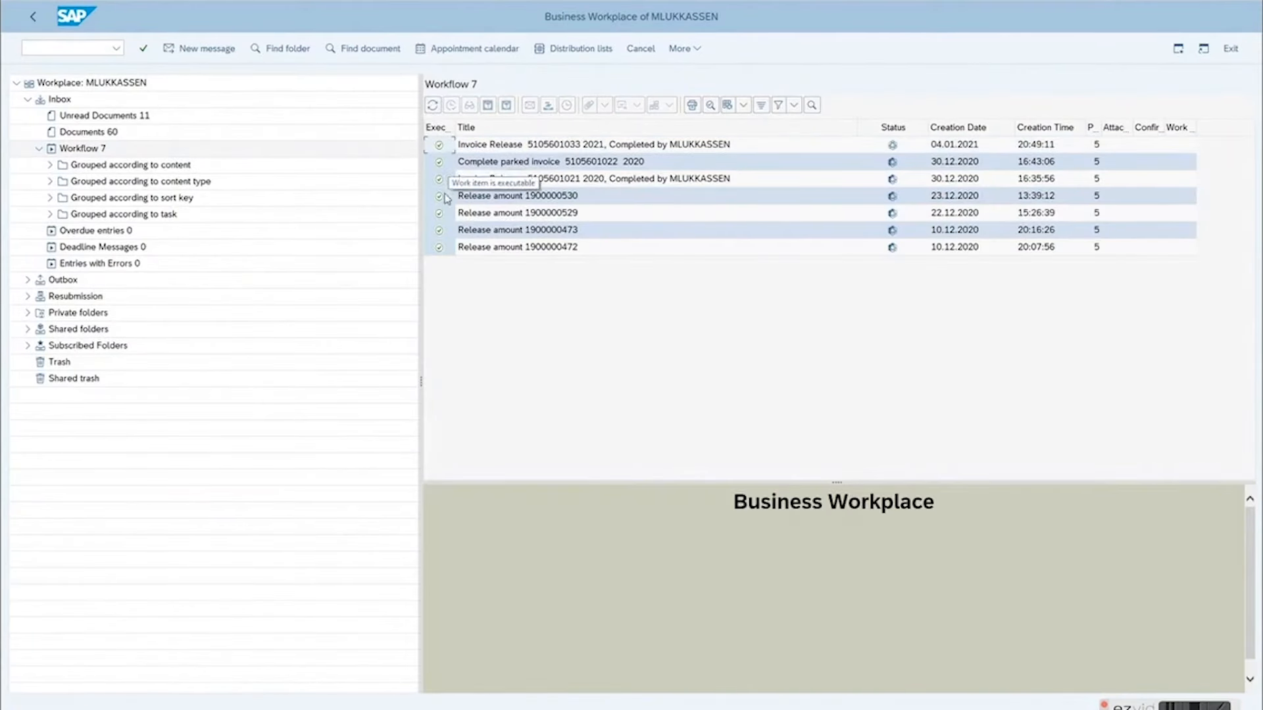
Step: Switch back to Intelligent Invoicing System Management and display the completed invoice document, returning to the invoice details when done
mouse_move(197, 709)
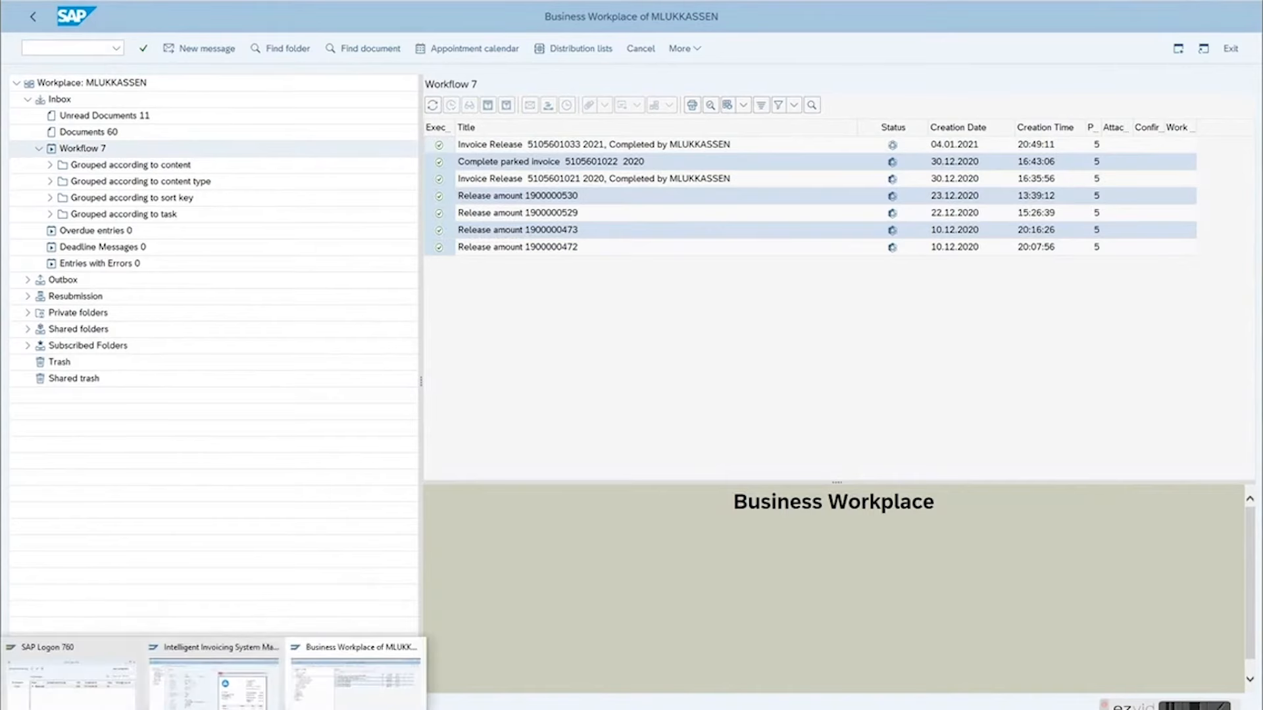
left_click(201, 682)
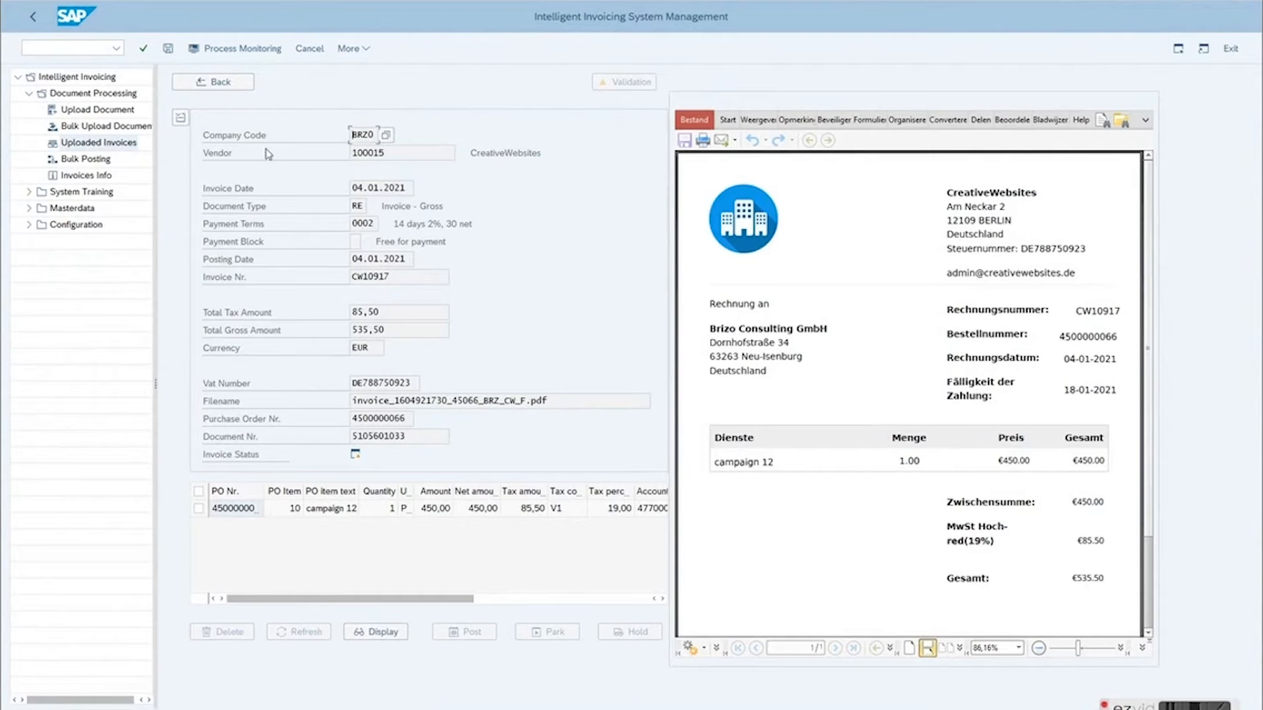
double_click(384, 436)
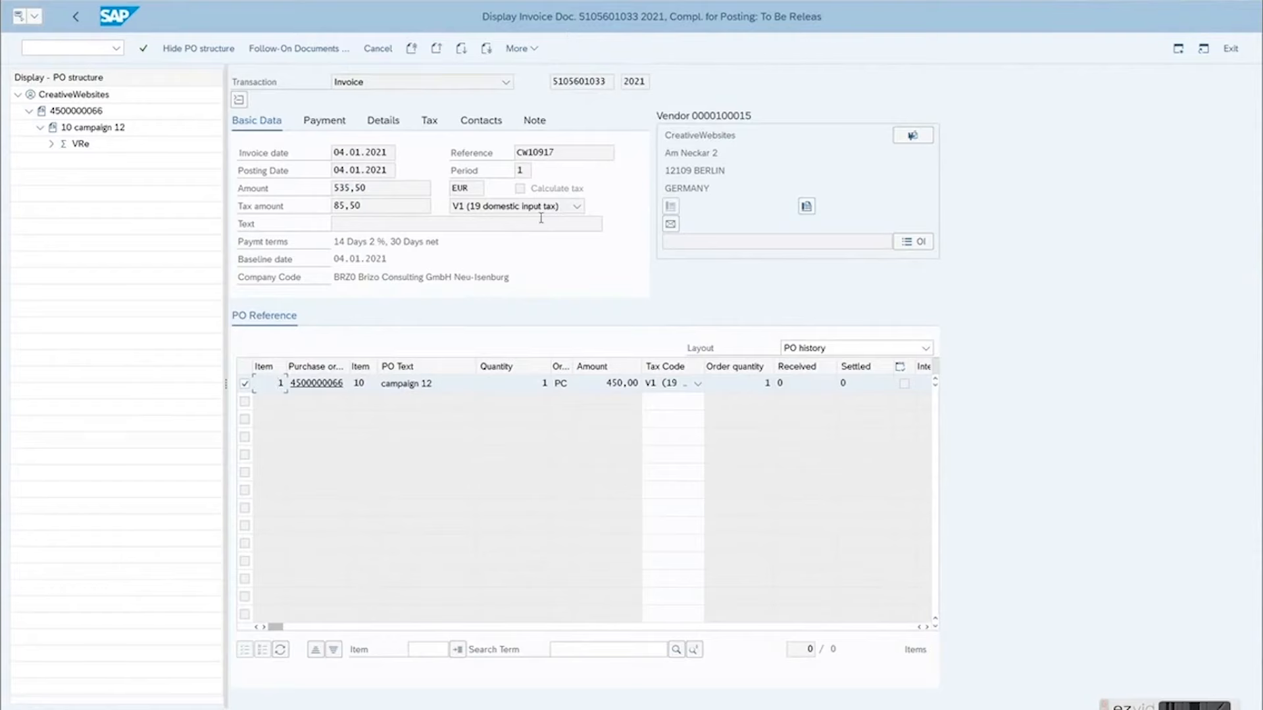
left_click(177, 54)
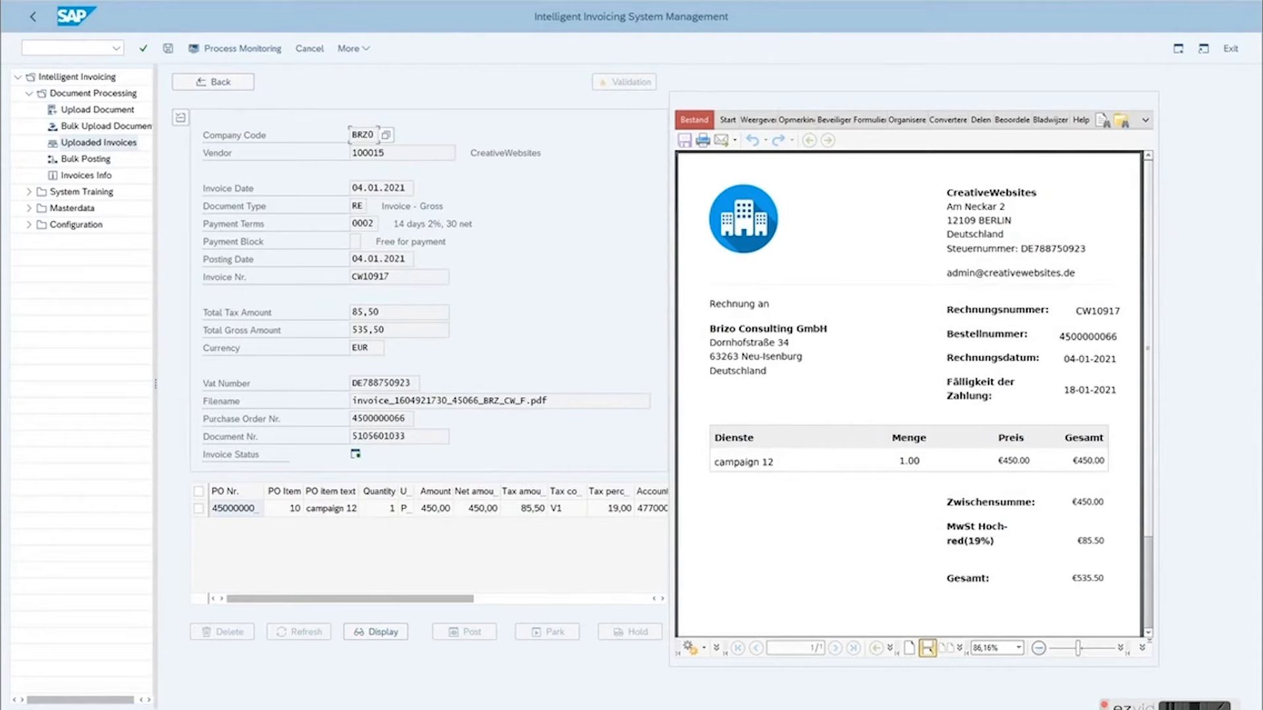
Step: Switch to the Business Workplace, execute the newest invoice release work item and review the displayed invoice before proceeding to the release decision
left_click(357, 691)
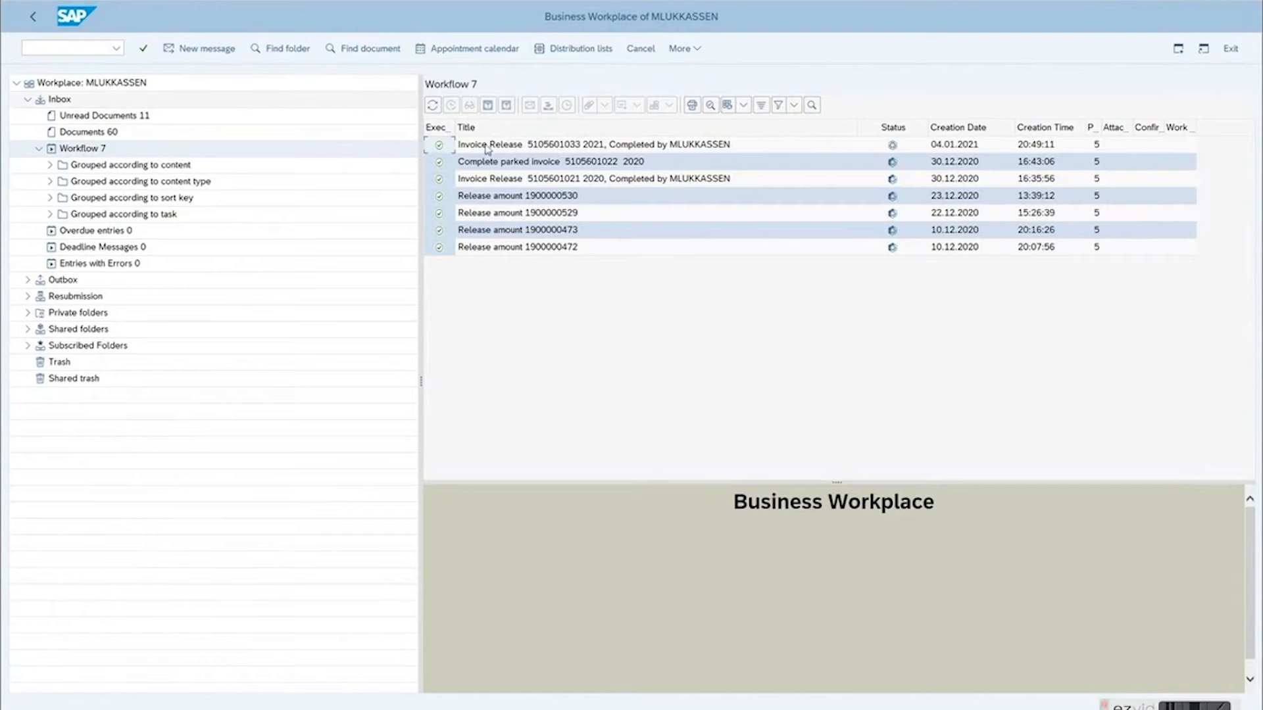
left_click(606, 146)
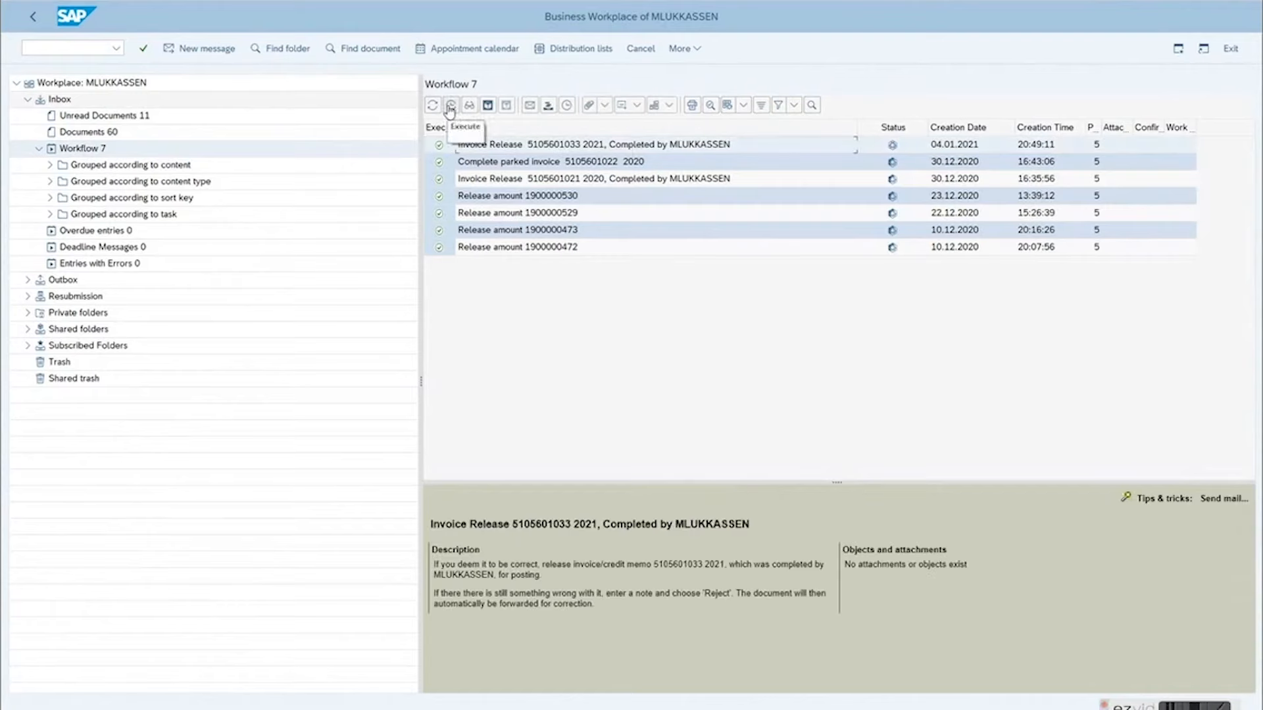
left_click(450, 106)
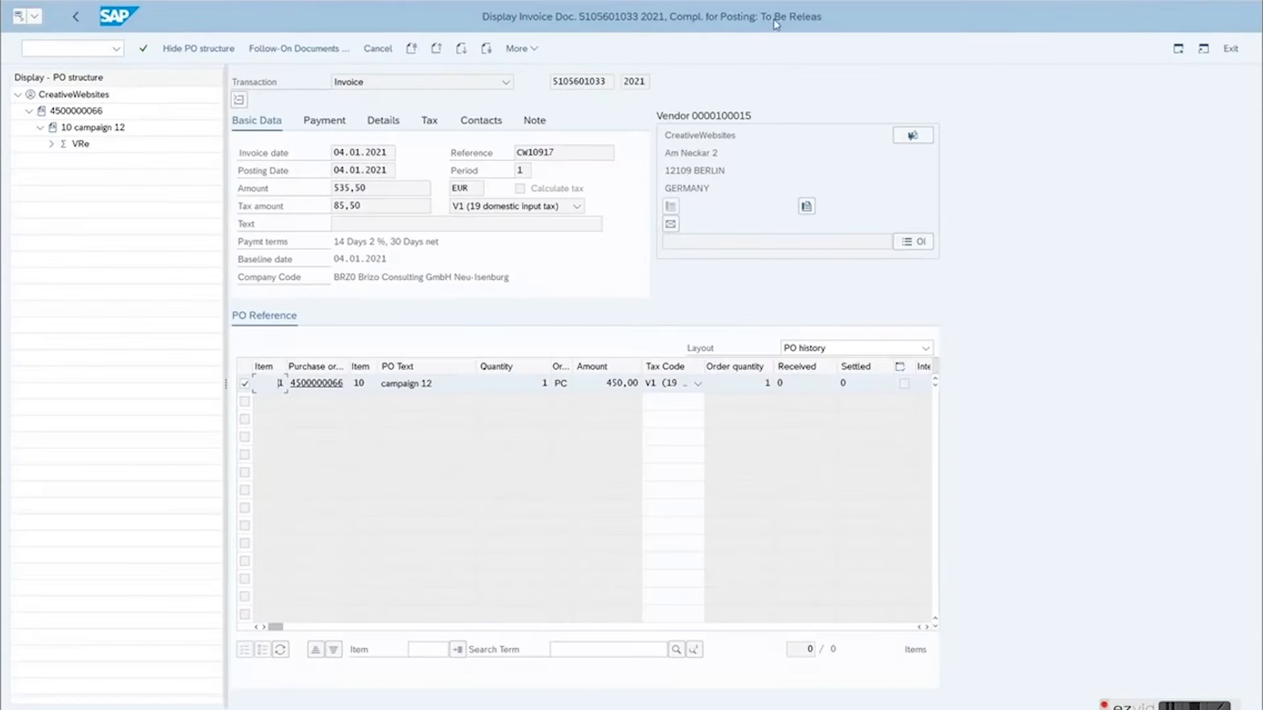
left_click(77, 20)
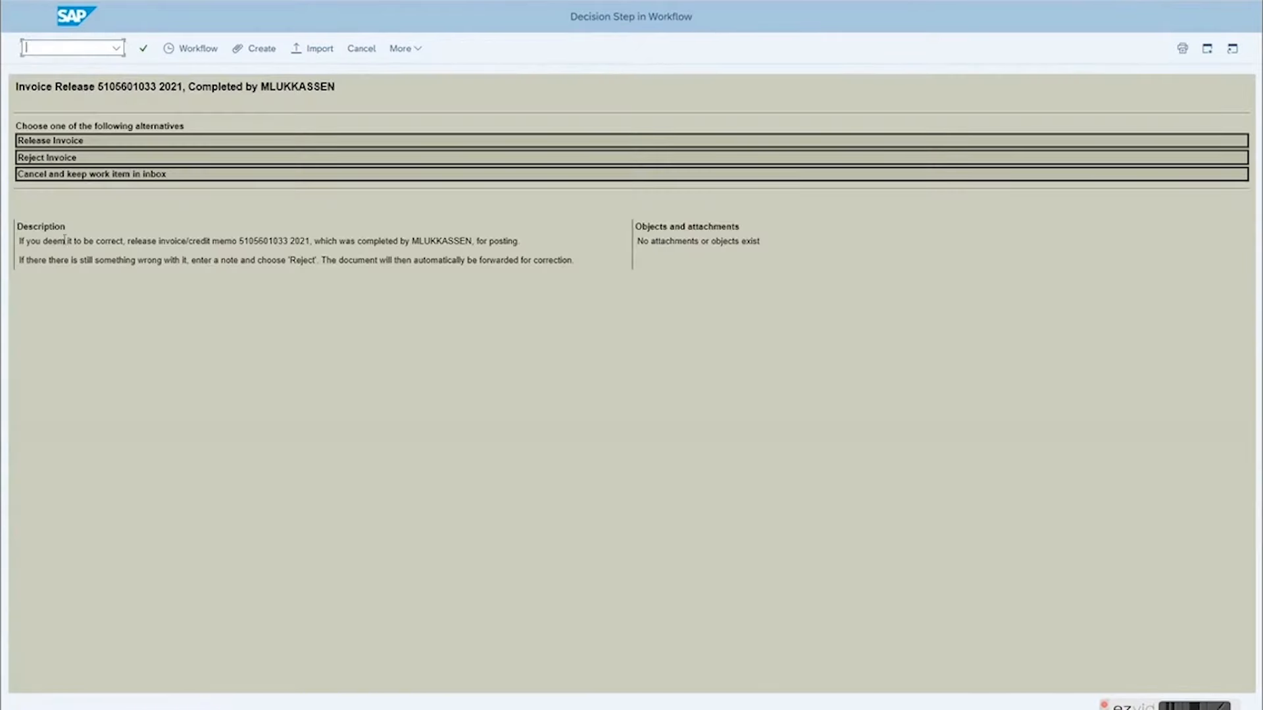
Step: Read the instructions for releasing or rejecting the completed invoice, and choose to release it
left_click_drag(19, 243, 515, 246)
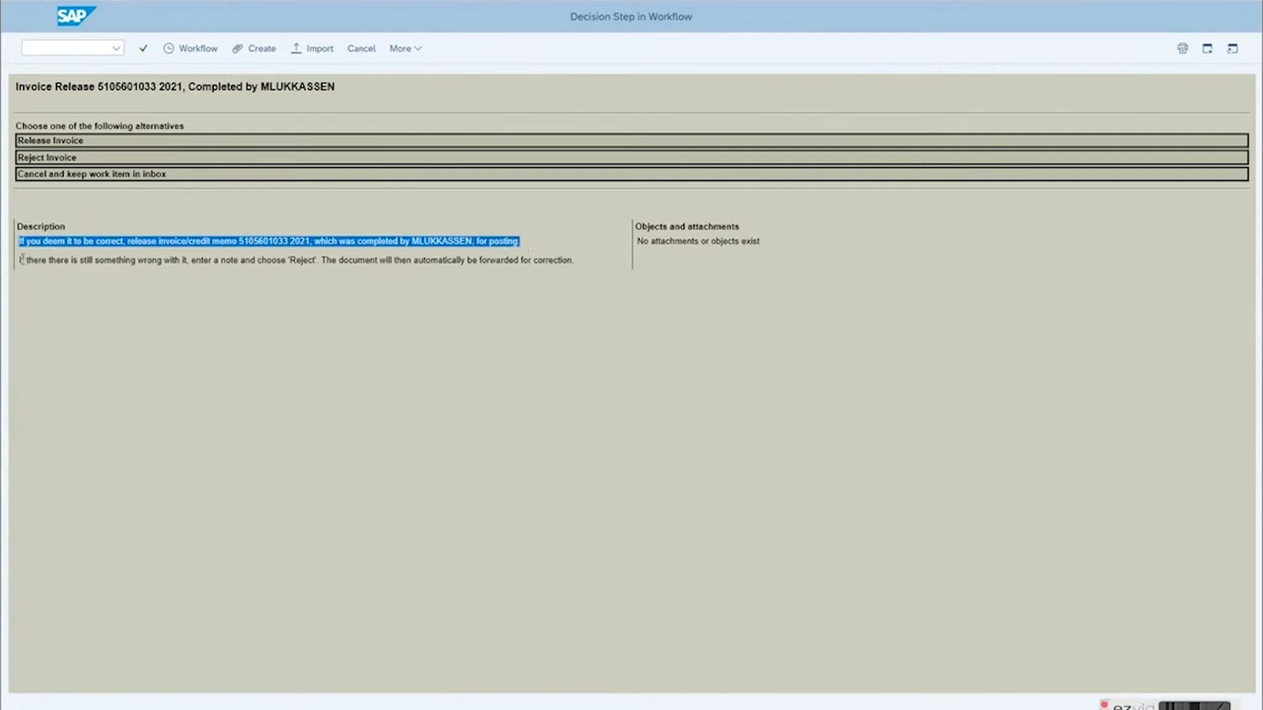
left_click_drag(19, 264, 563, 267)
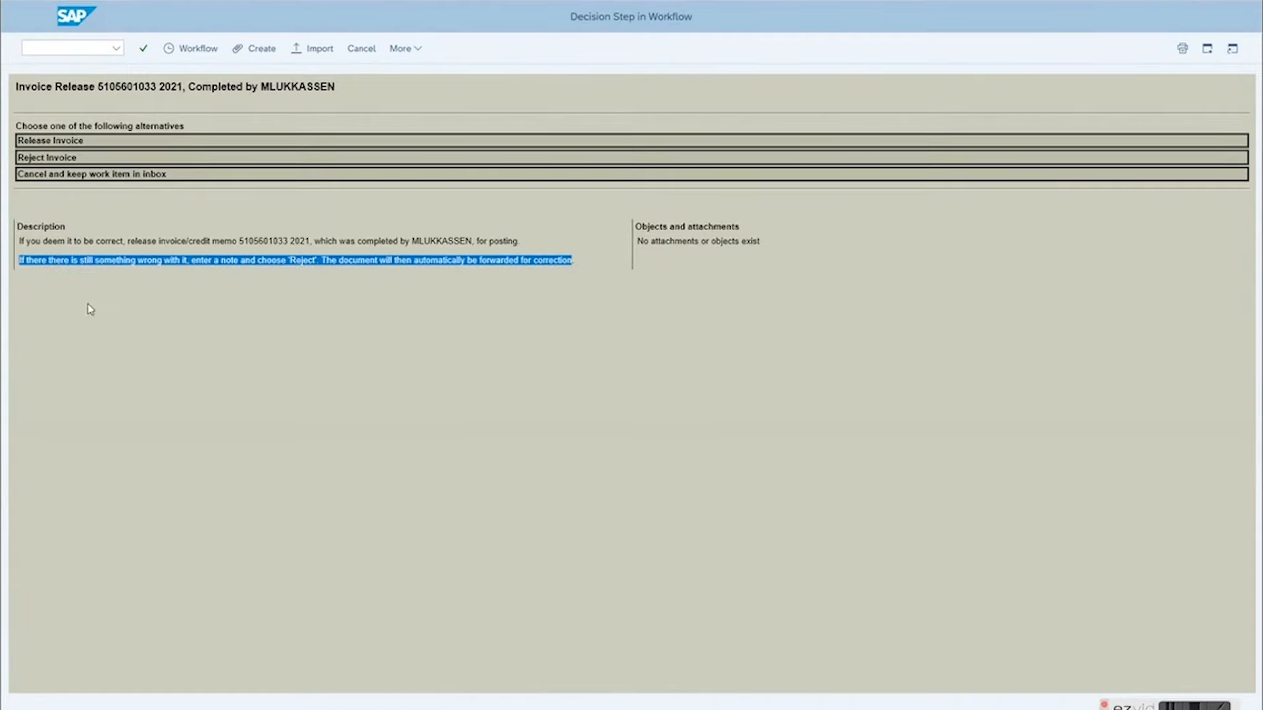
left_click(54, 140)
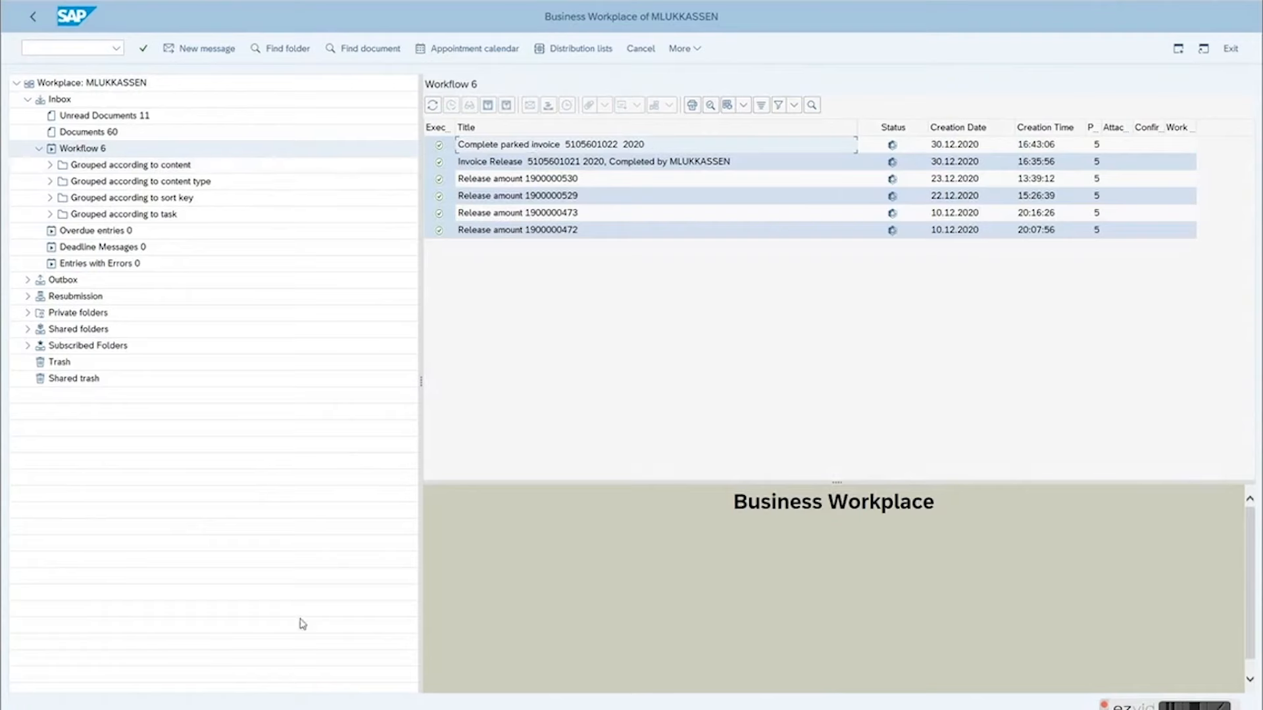
Step: Switch back to Intelligent Invoicing System Management and display the released invoice document from its document number
mouse_move(218, 709)
left_click(226, 685)
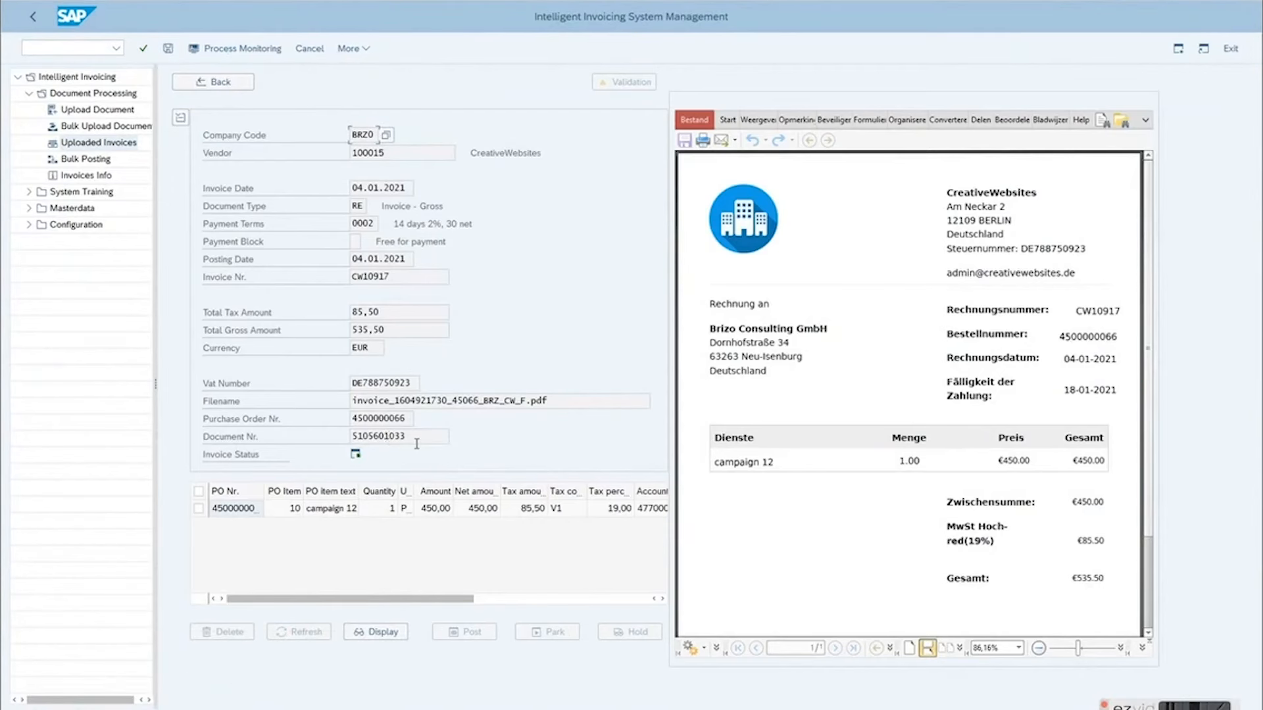
left_click_drag(416, 444, 352, 437)
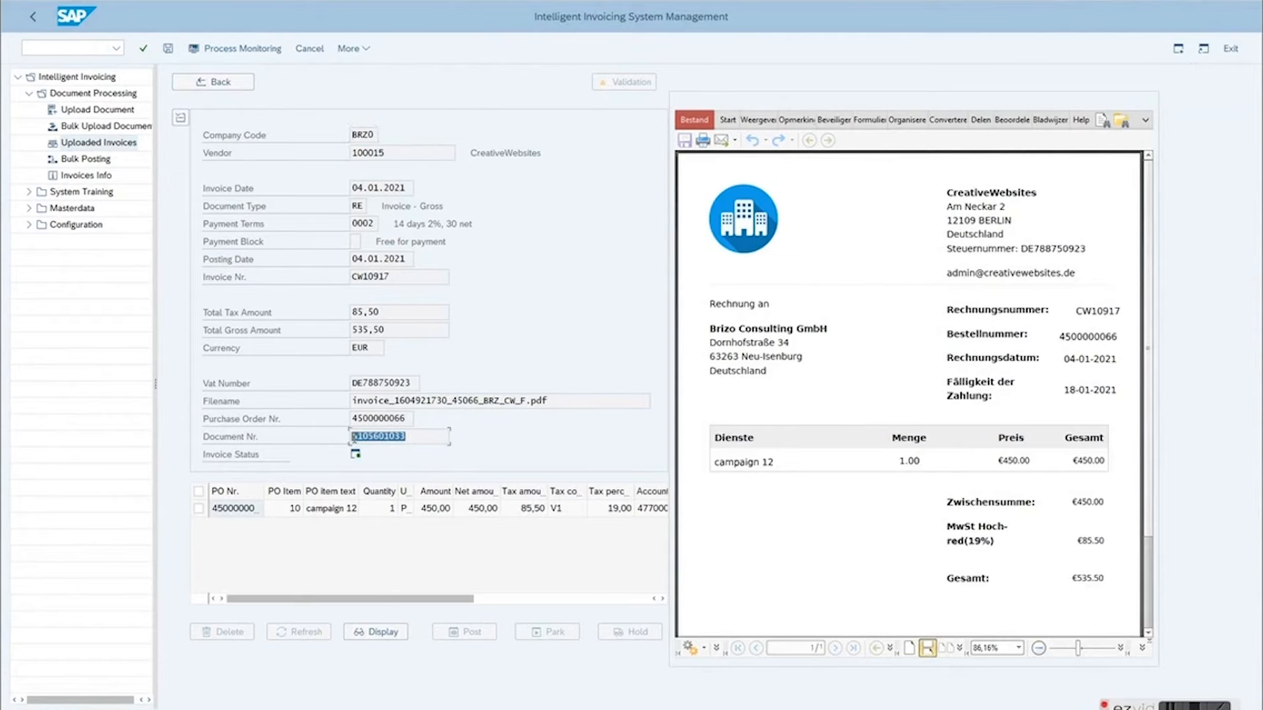
double_click(388, 437)
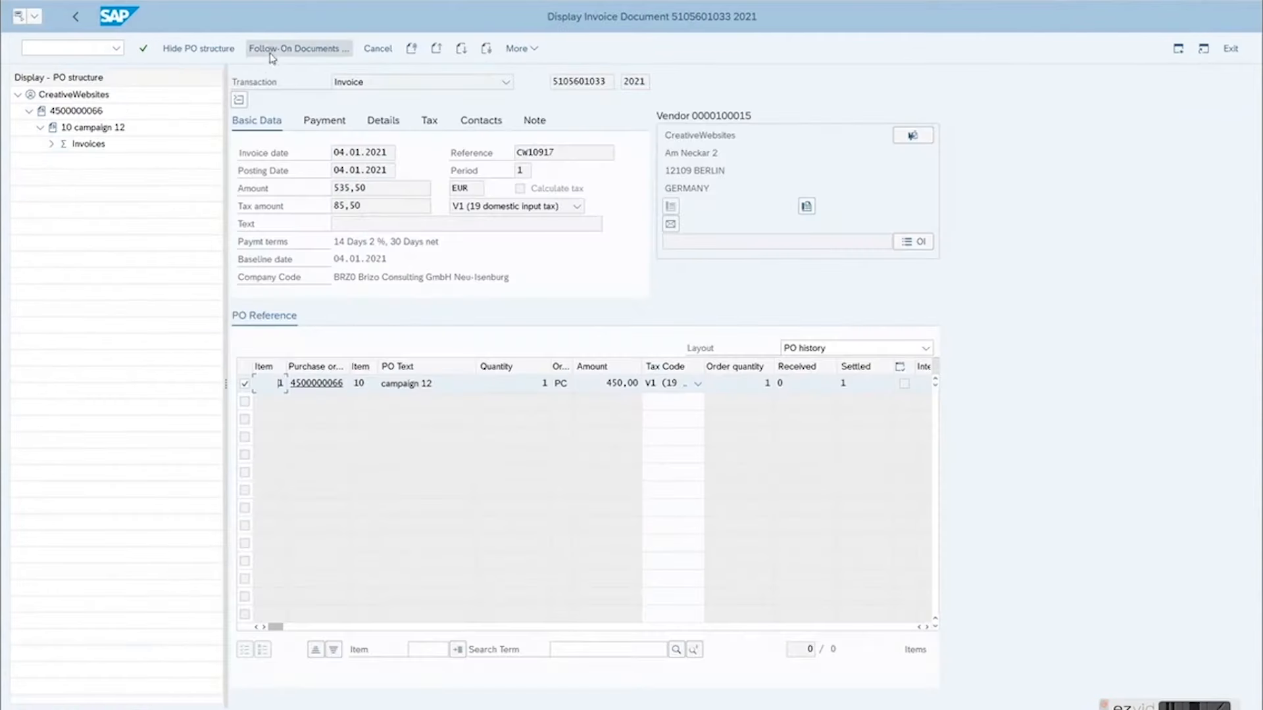
Step: Display the invoice's follow-on accounting document, examine its cost and input tax line items, and return to the invoice details
left_click(272, 52)
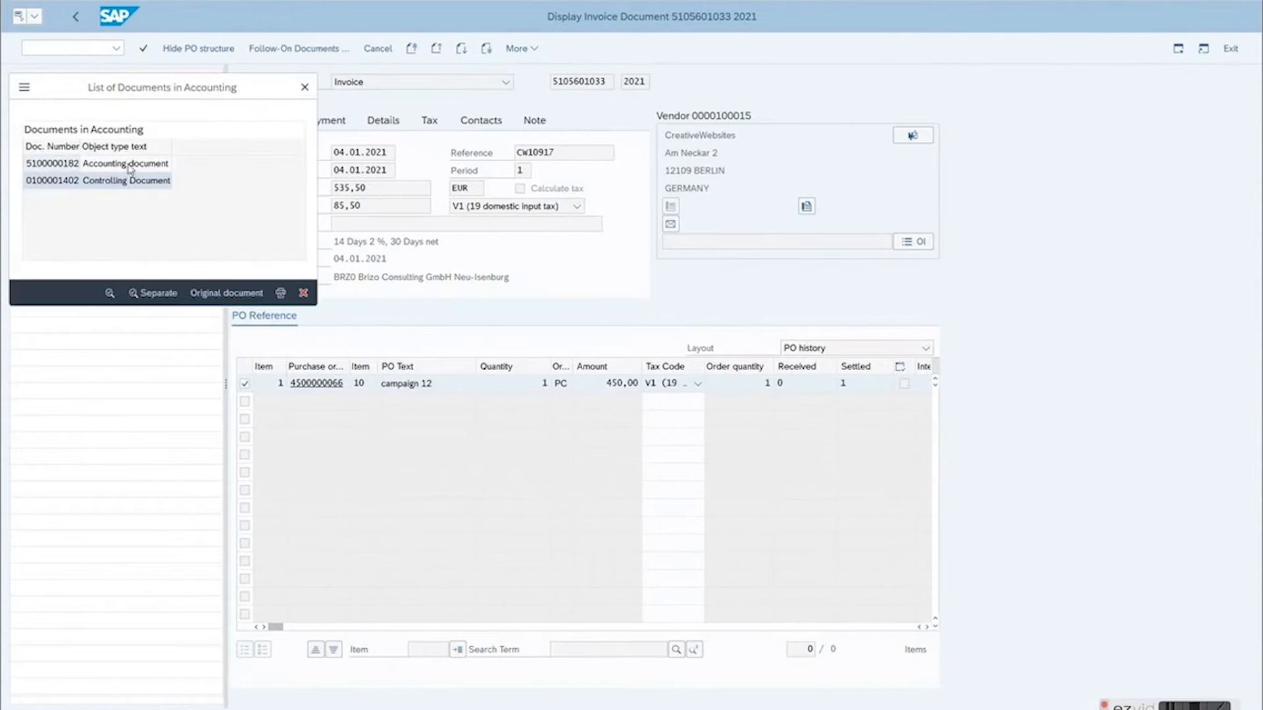
double_click(64, 165)
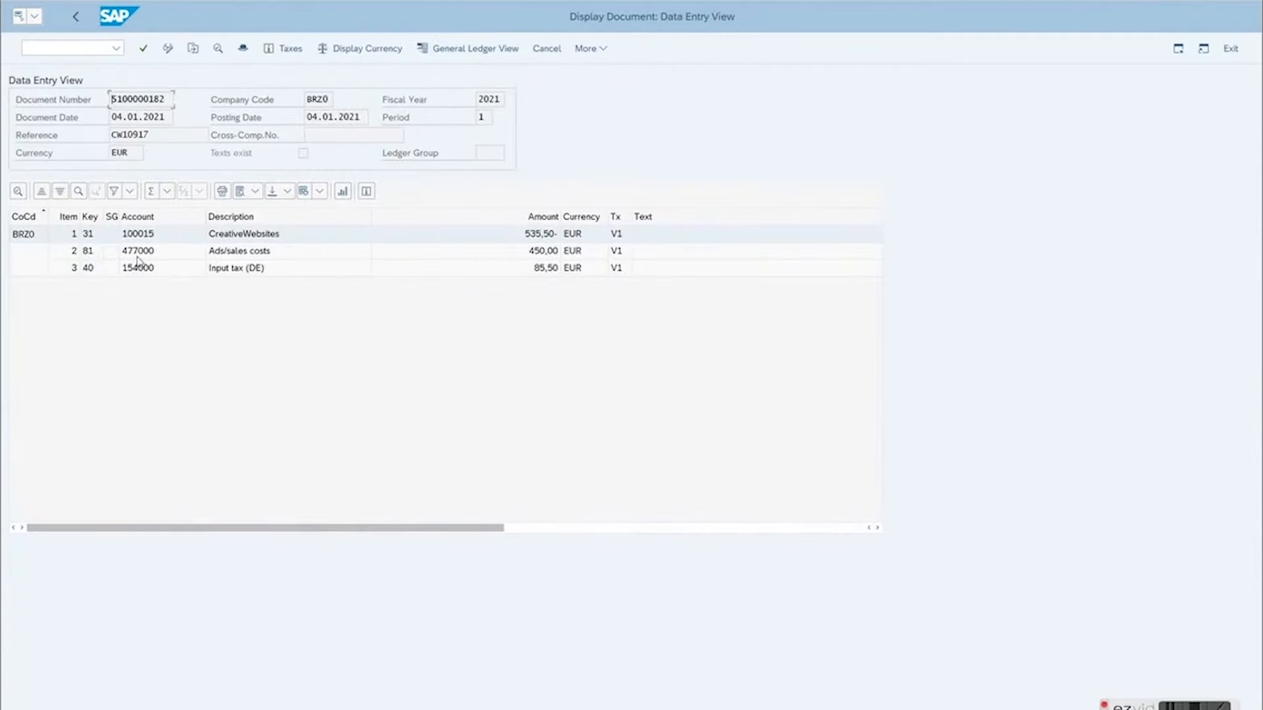
left_click(541, 254)
left_click(545, 273)
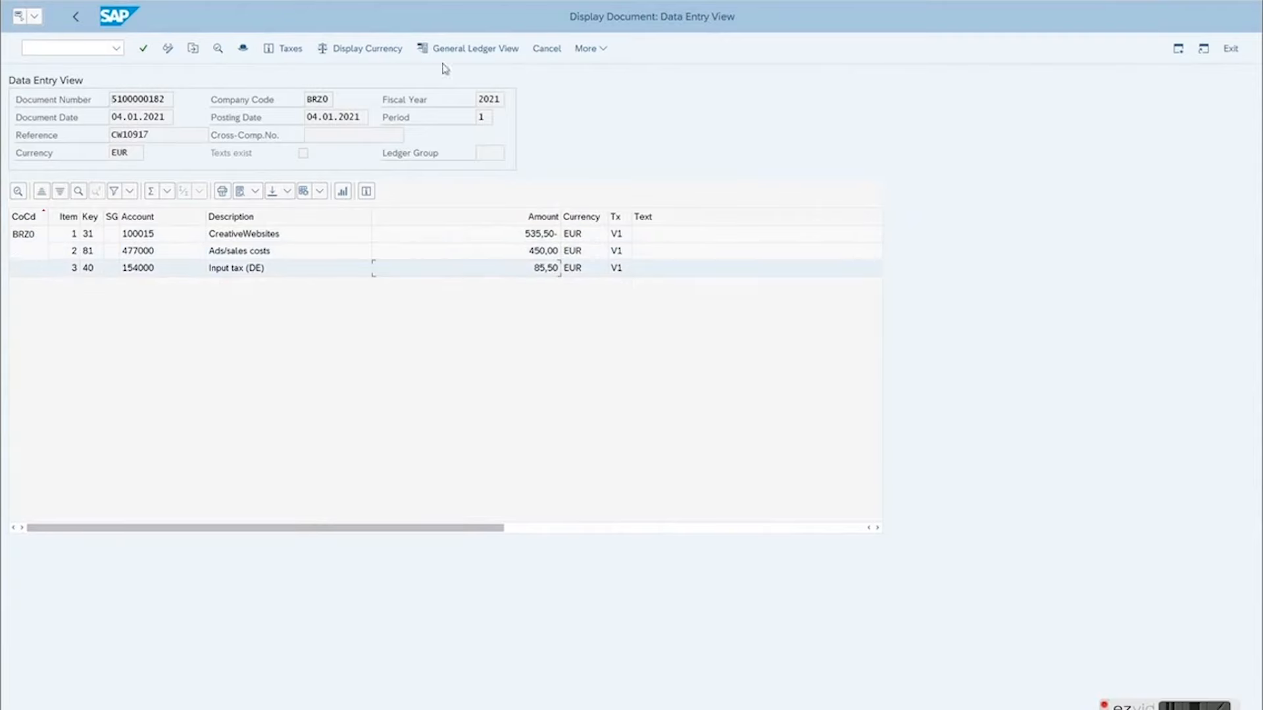
left_click(76, 18)
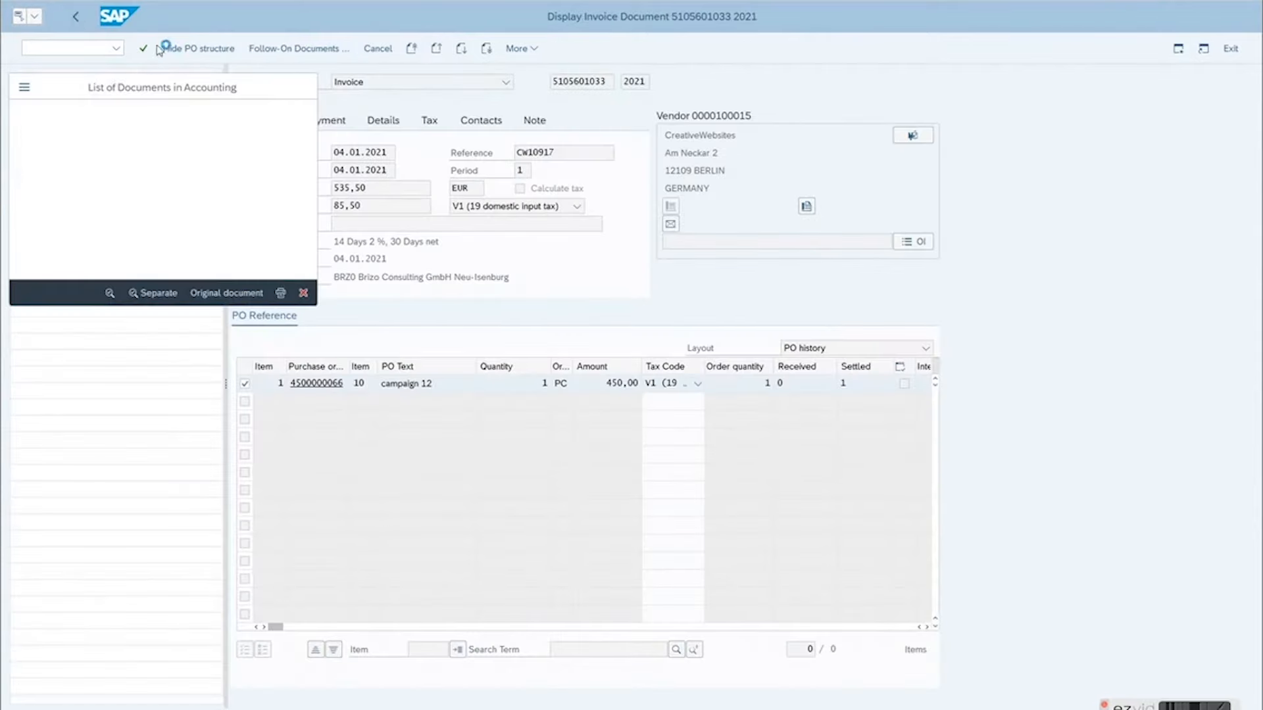
left_click(80, 20)
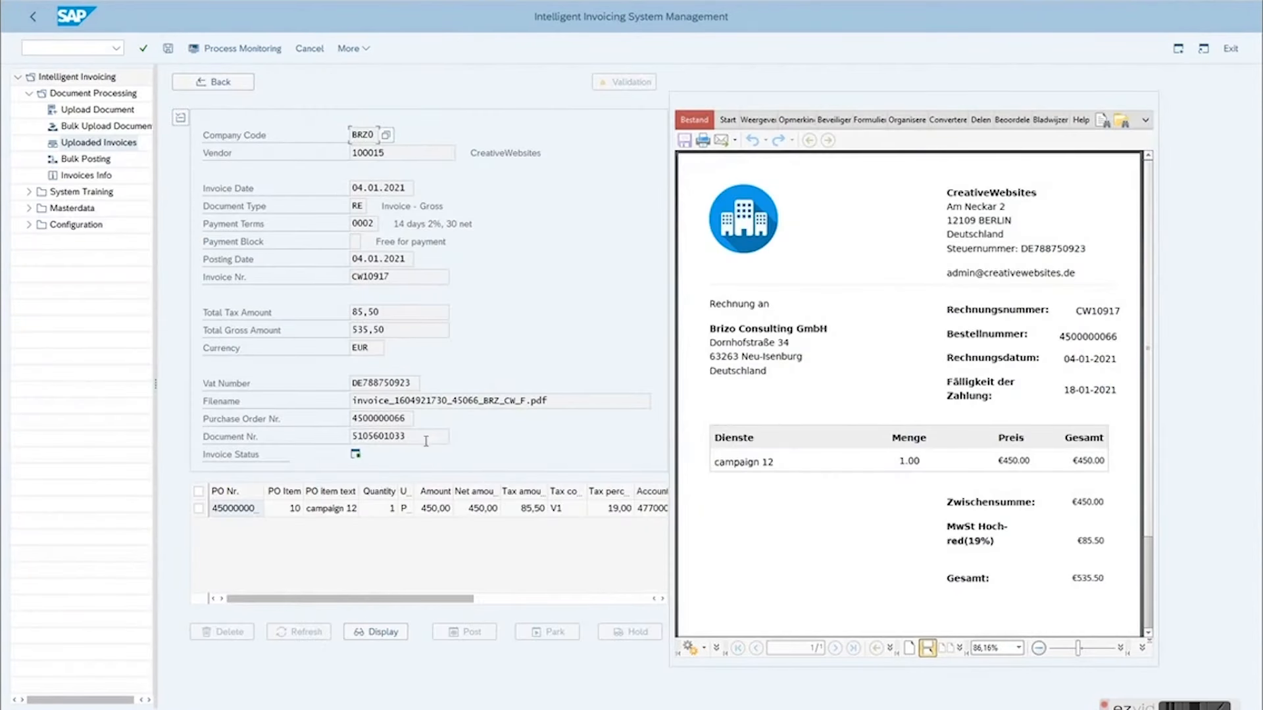
Step: Display the related purchase order, check its item's account assignment and purchase order history, and return to the uploaded invoices list
double_click(383, 417)
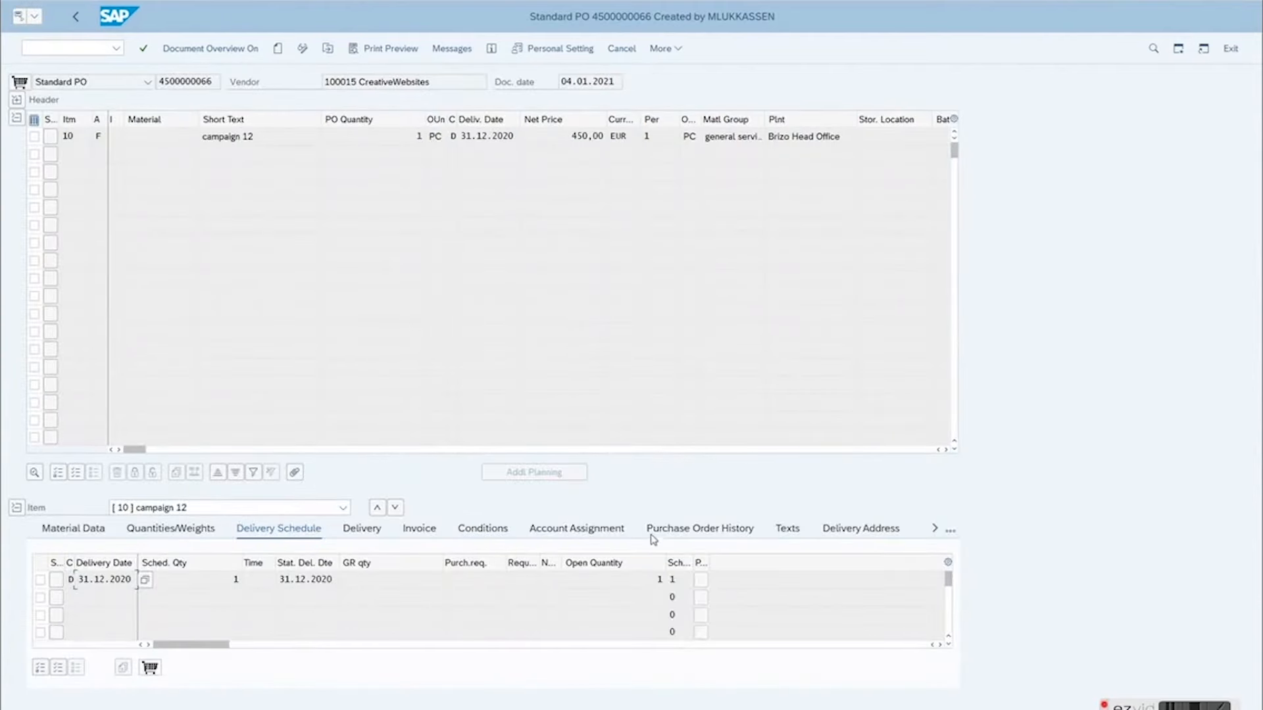
left_click(606, 527)
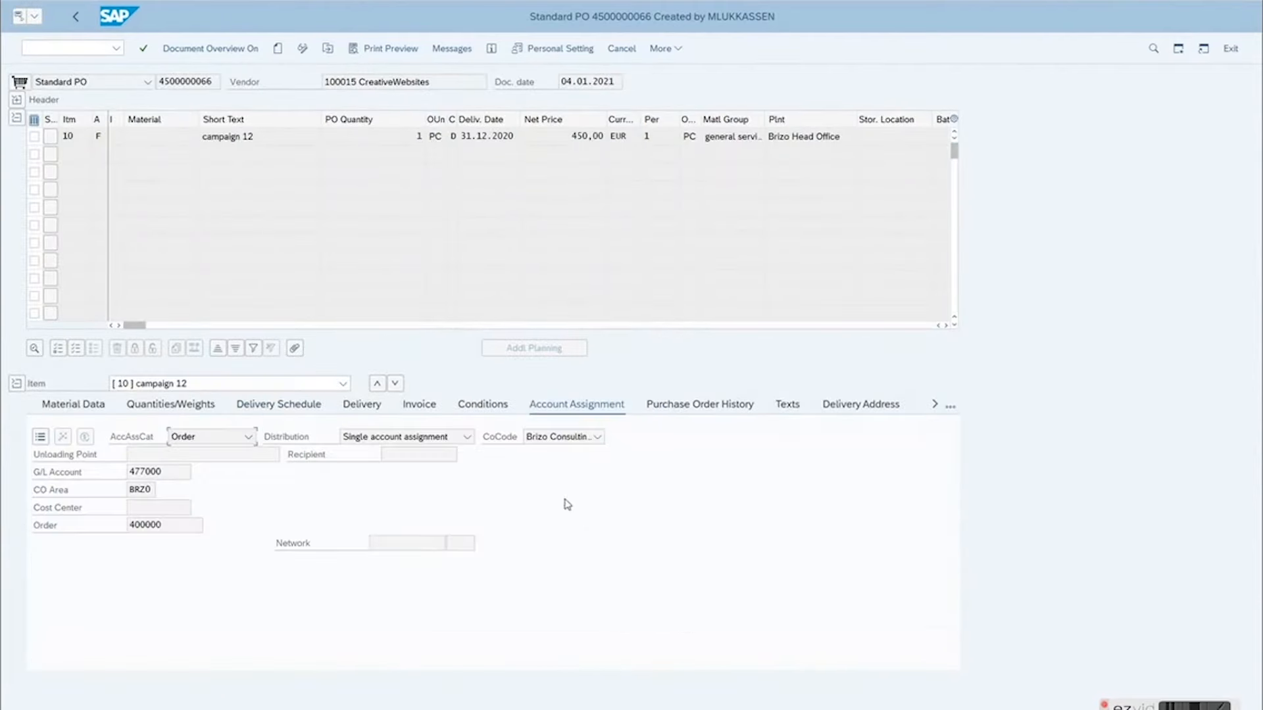
left_click(692, 406)
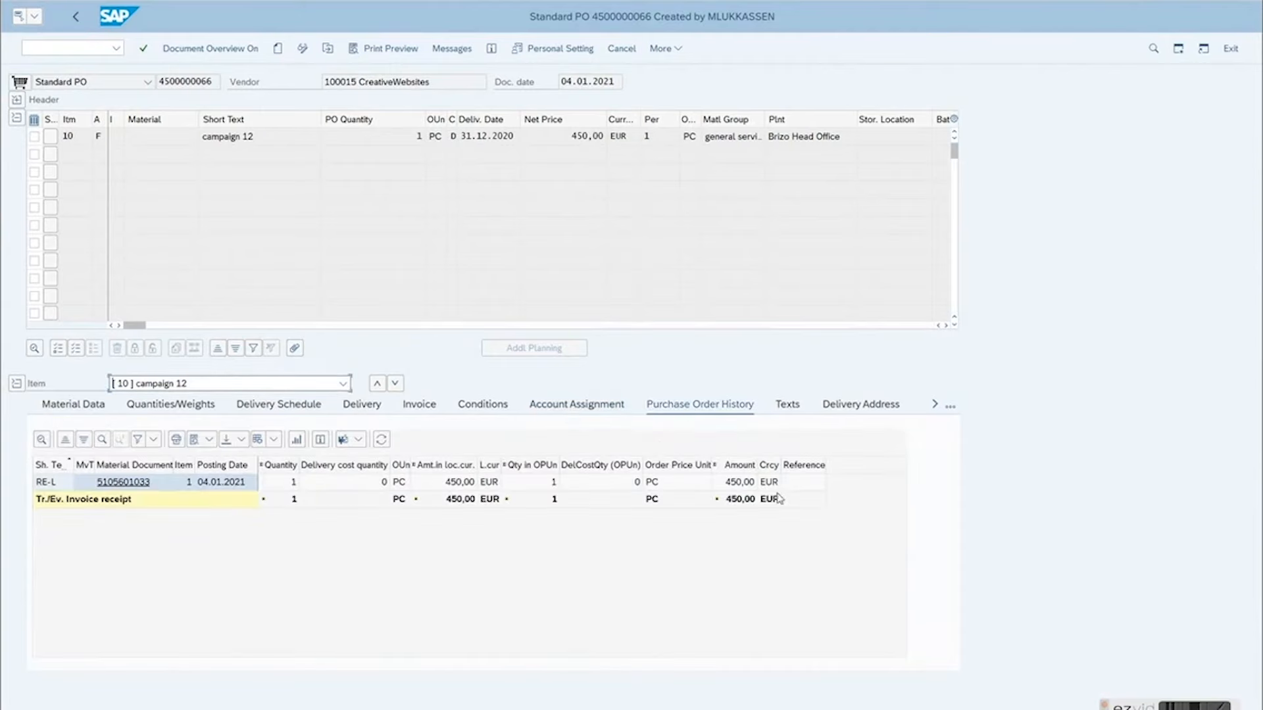
left_click(77, 13)
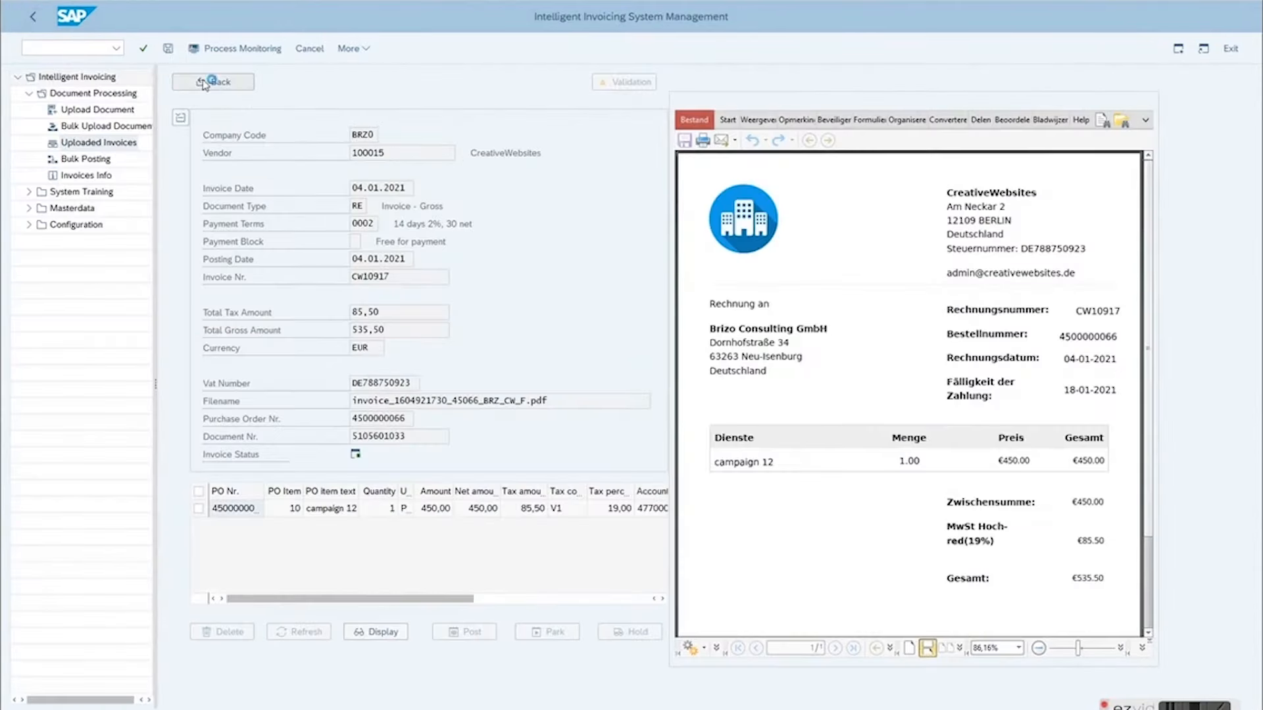
left_click(204, 82)
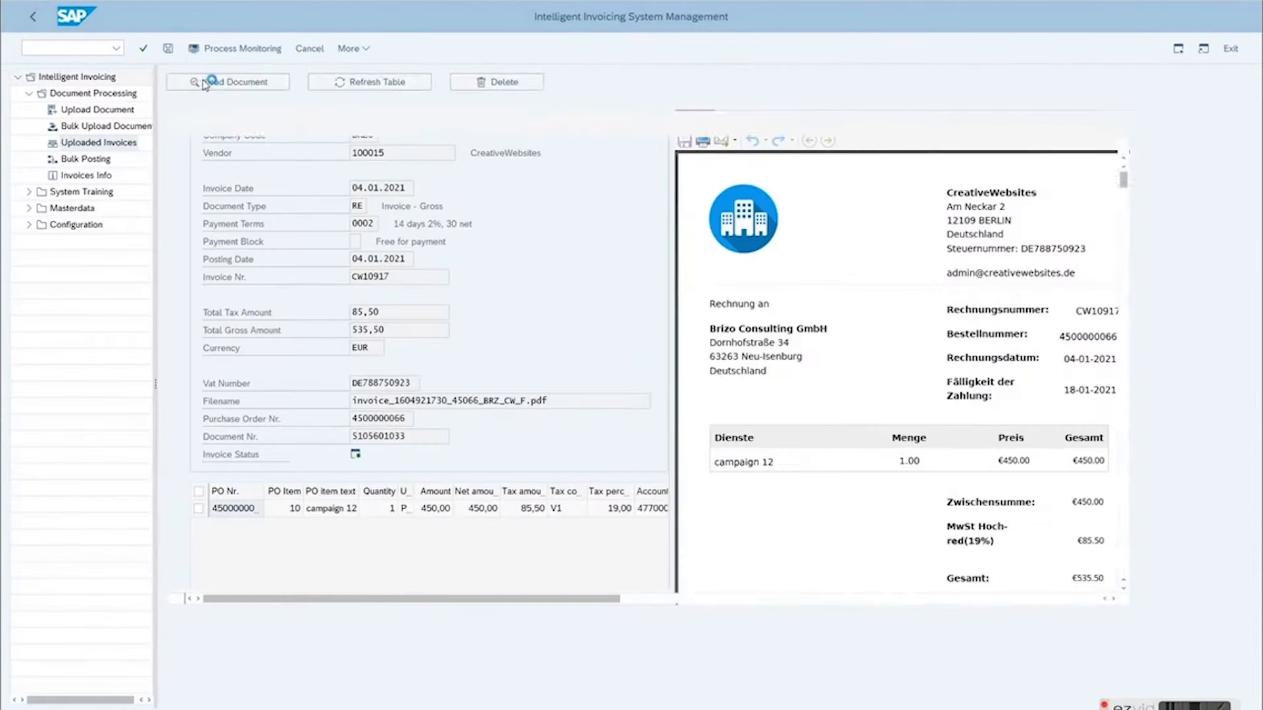